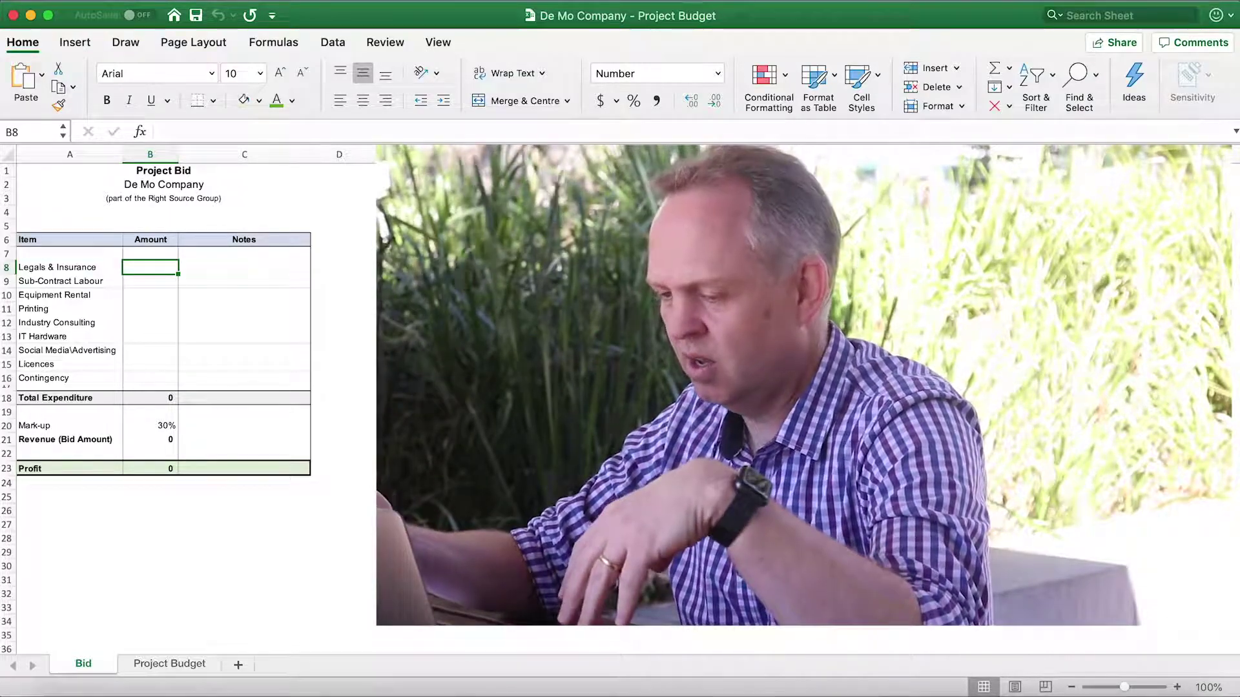
Step: Enter bid amounts of 5,000 for Legals & Insurance, 150,000 for Sub-Contract Labour and 50,000 for Equipment Rental
text(5000)
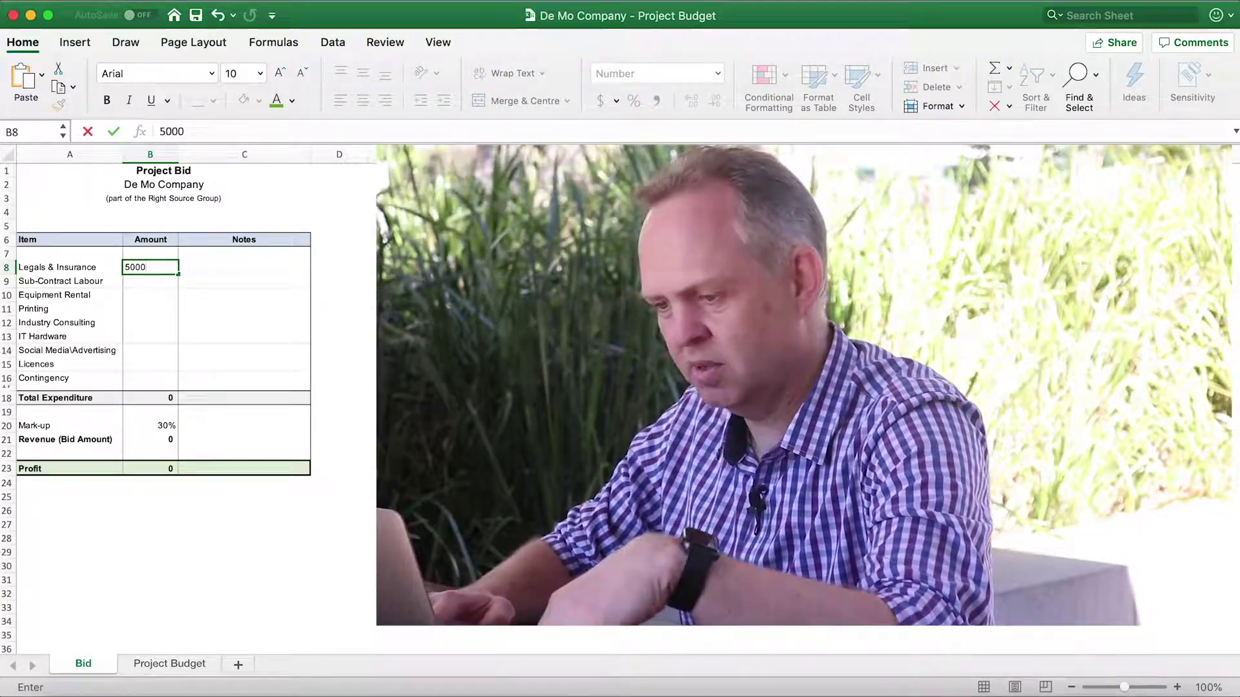
key(Return)
text(15)
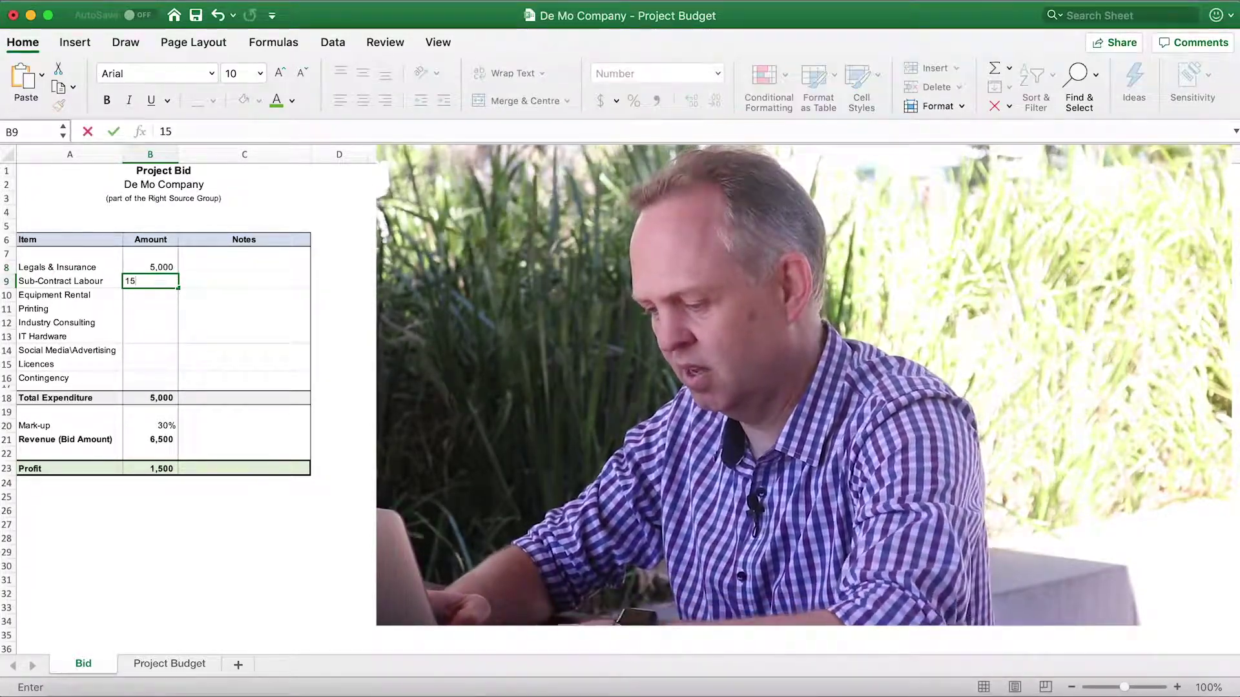
text(0,000000)
key(Return)
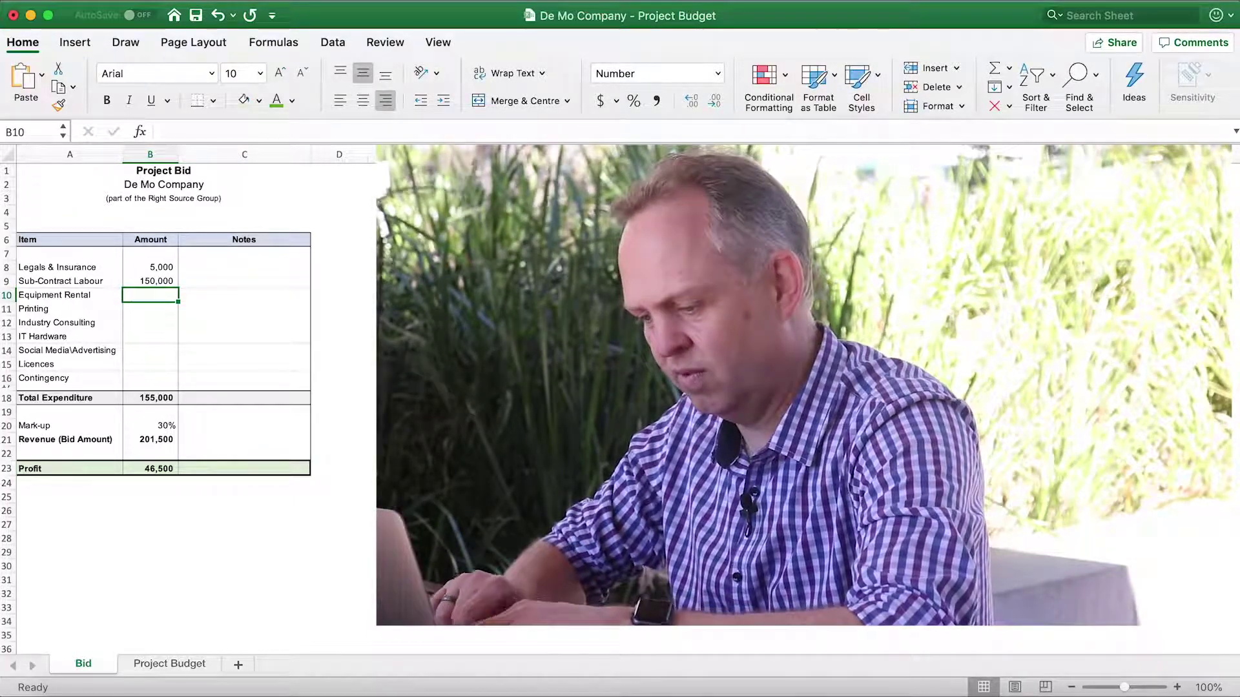
text(50000)
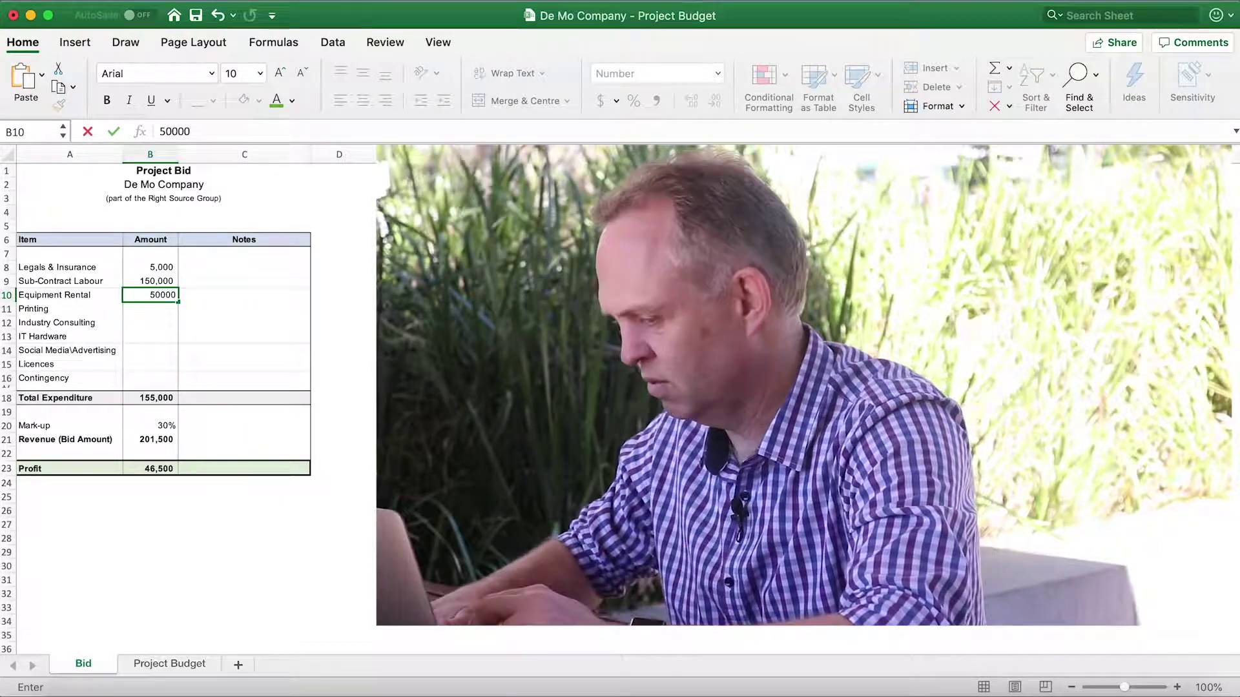
key(Return)
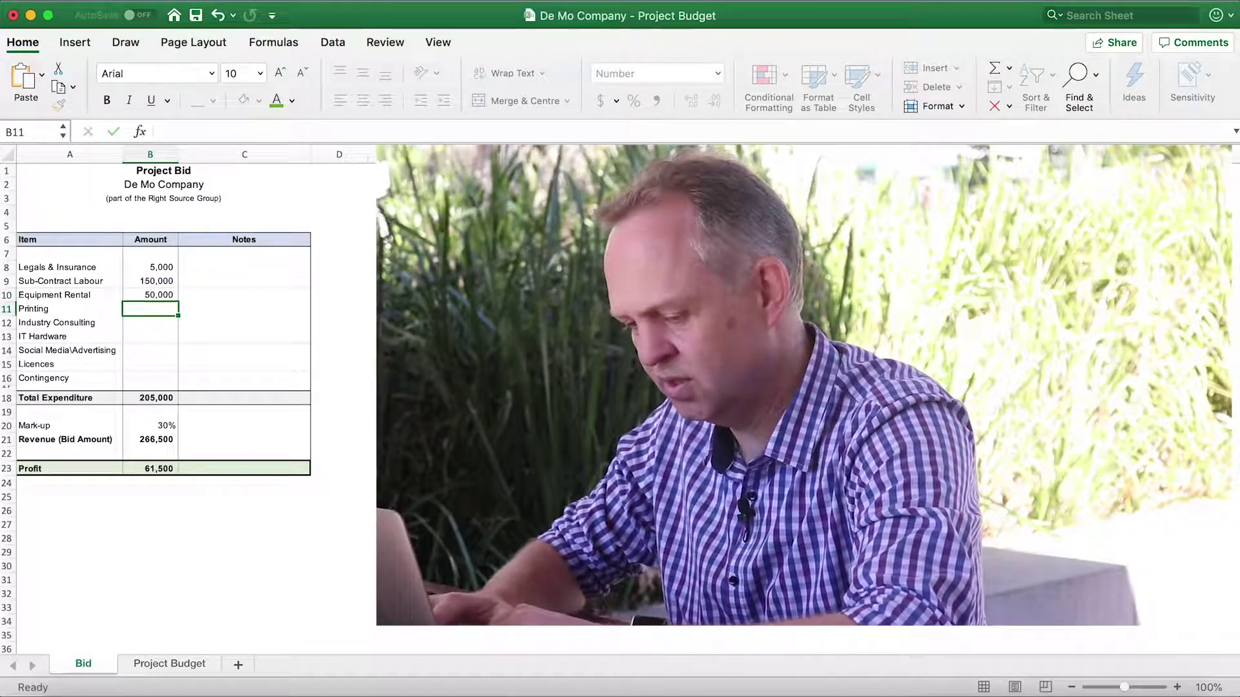
Step: Enter bid amounts of 20,000 for Printing, 10,000 for Industry Consulting and 30,000 for IT Hardware
text(20000)
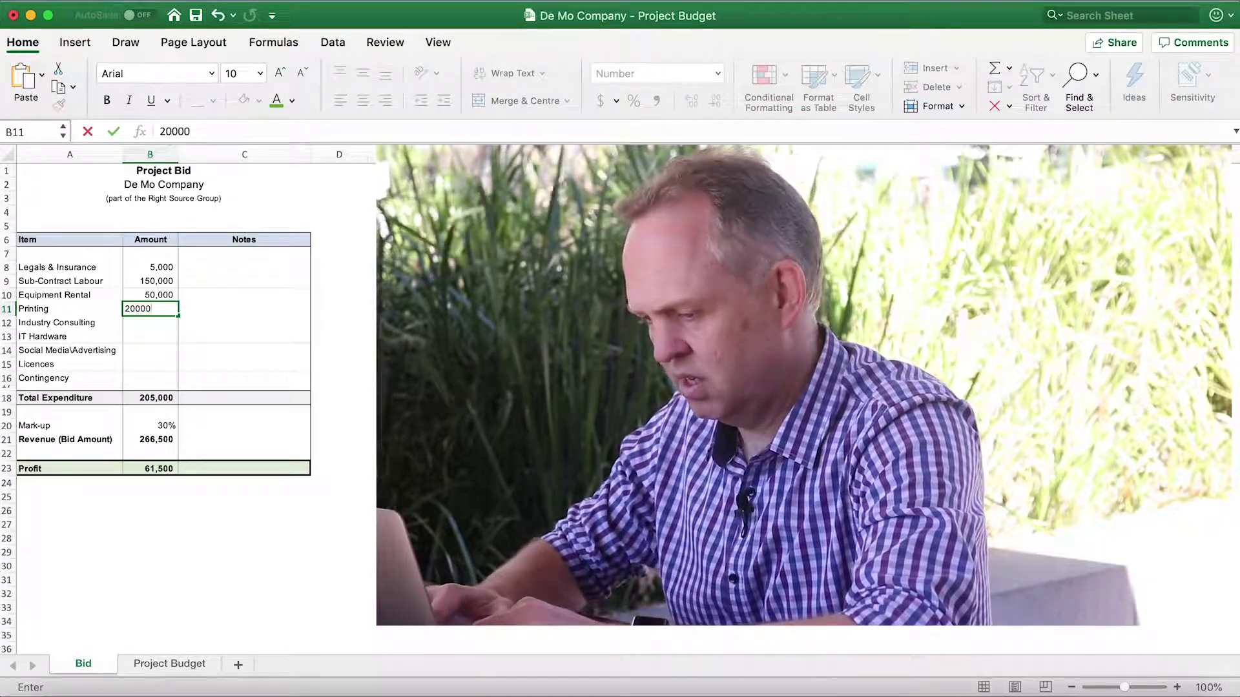
key(Return)
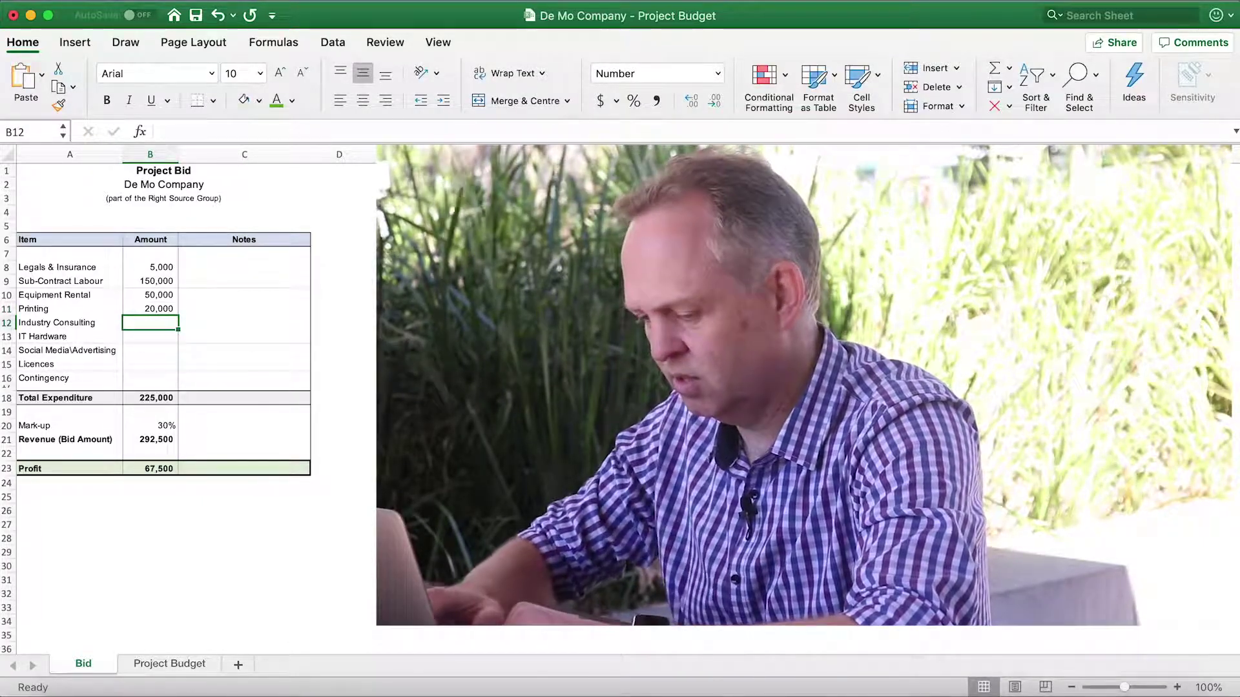
text(10000)
key(Return)
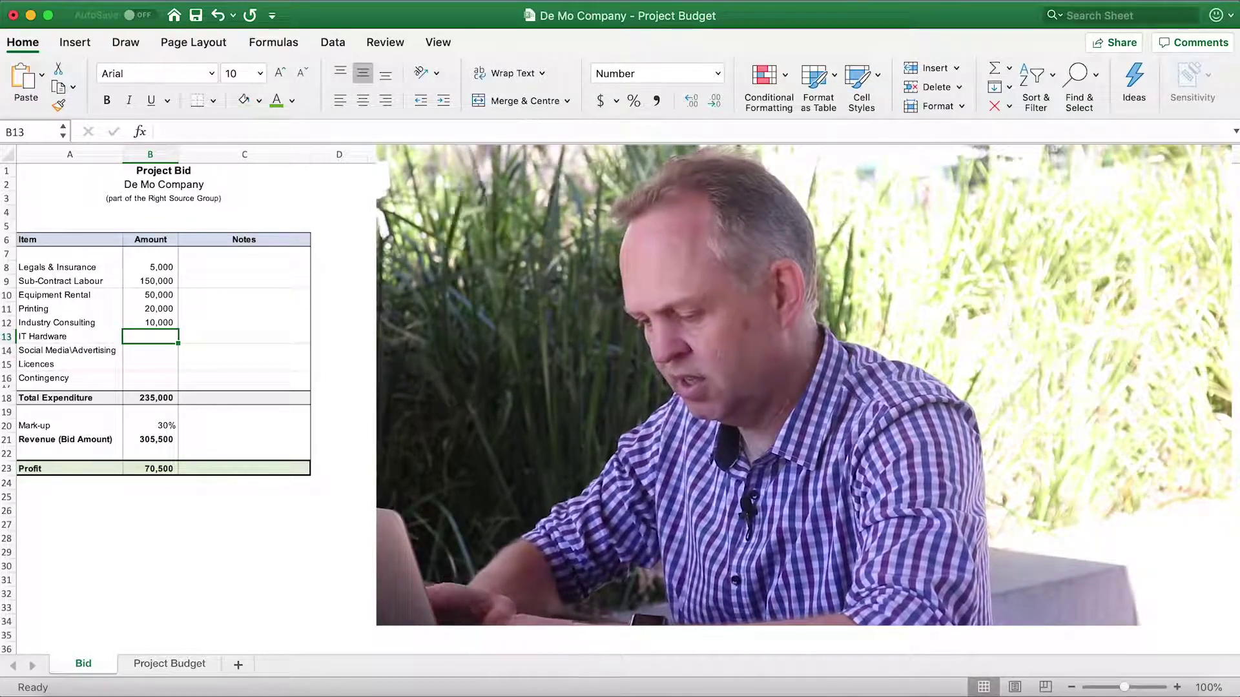
text(30000)
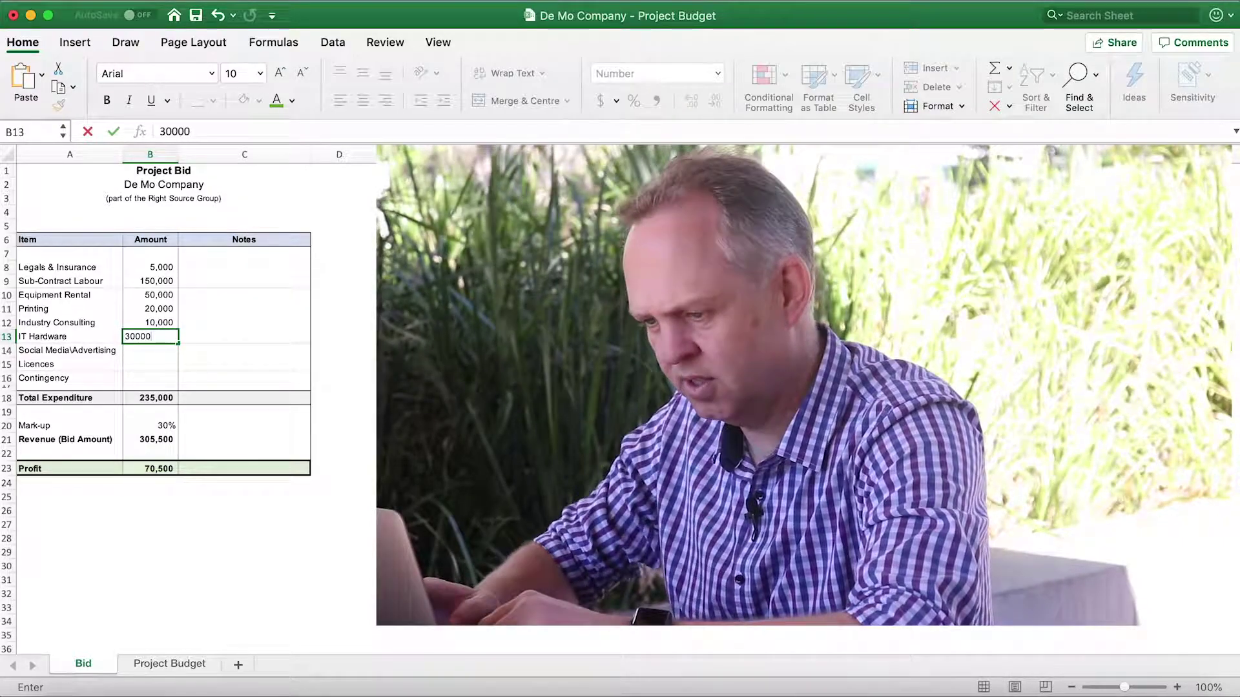
key(Return)
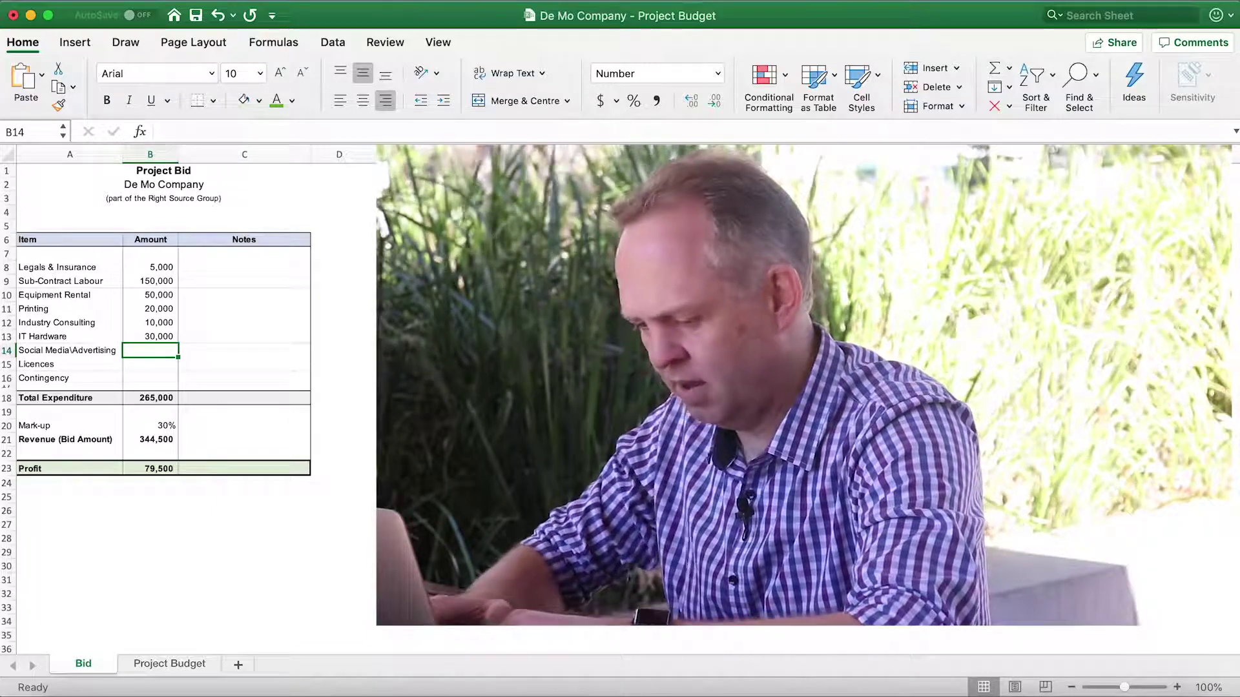
Step: Enter bid amounts of 10,000 for Social Media\Advertising, 1,500 for Licences and 5,000 for Contingency
text(10,000)
key(Return)
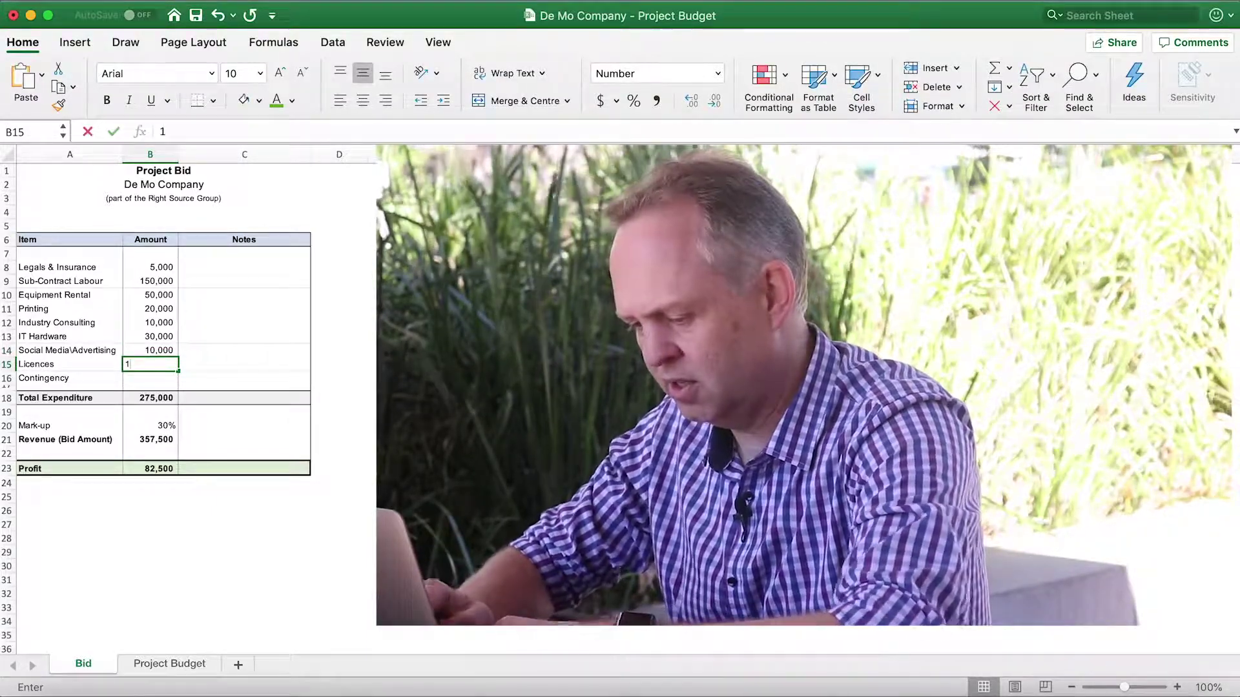
text(1500)
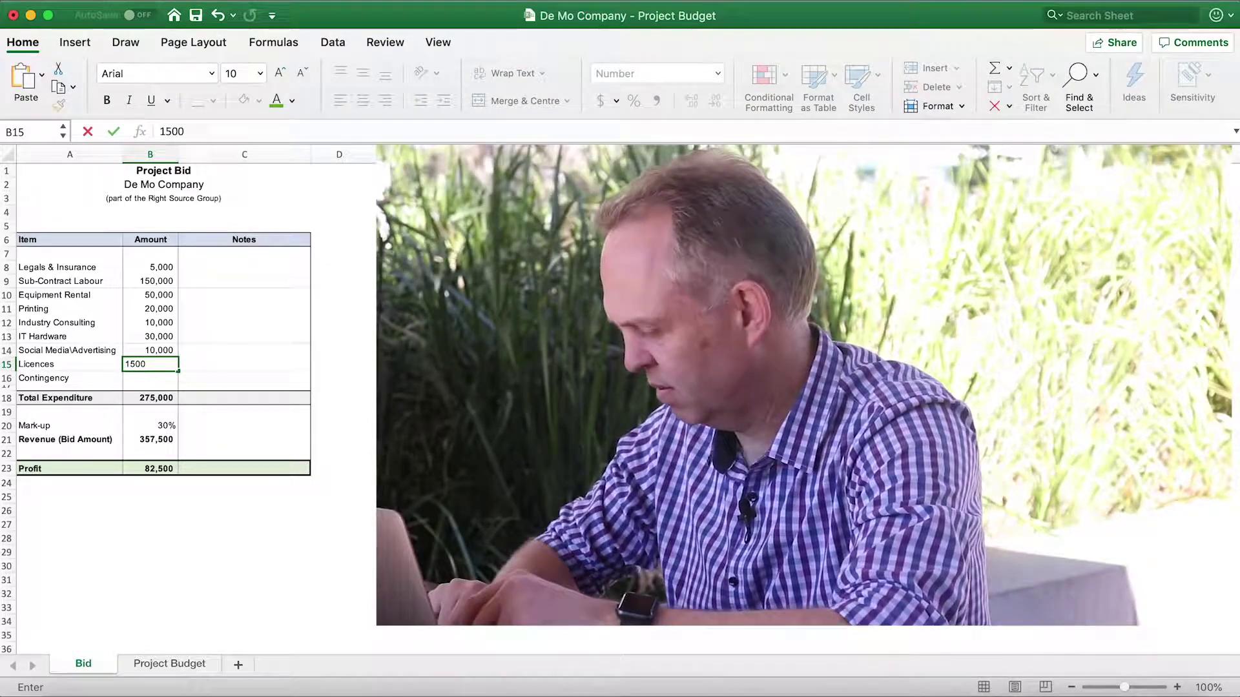
key(Return)
text(500)
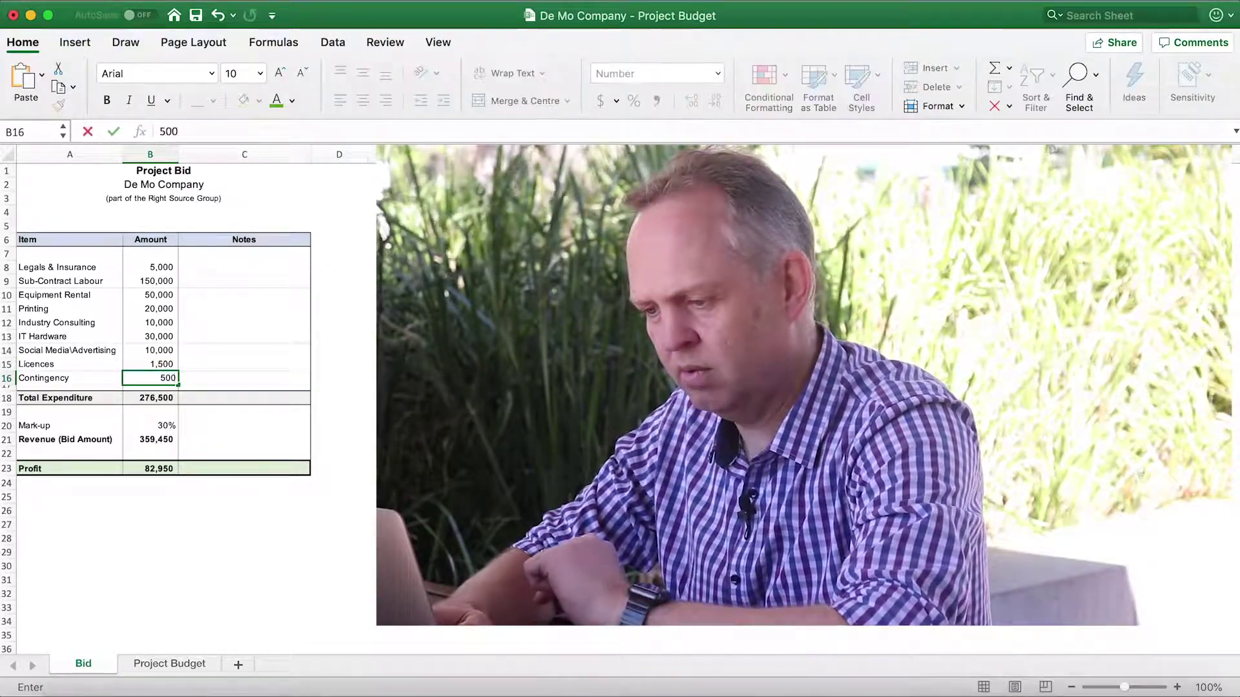
text(0)
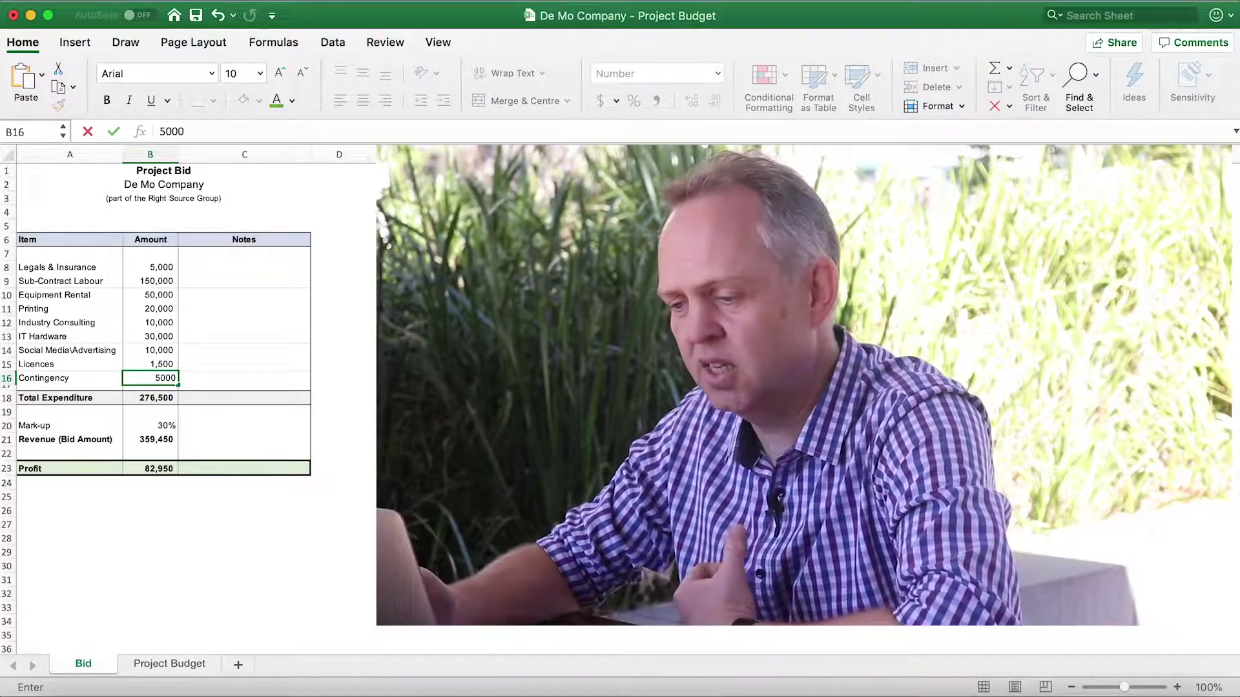
key(Return)
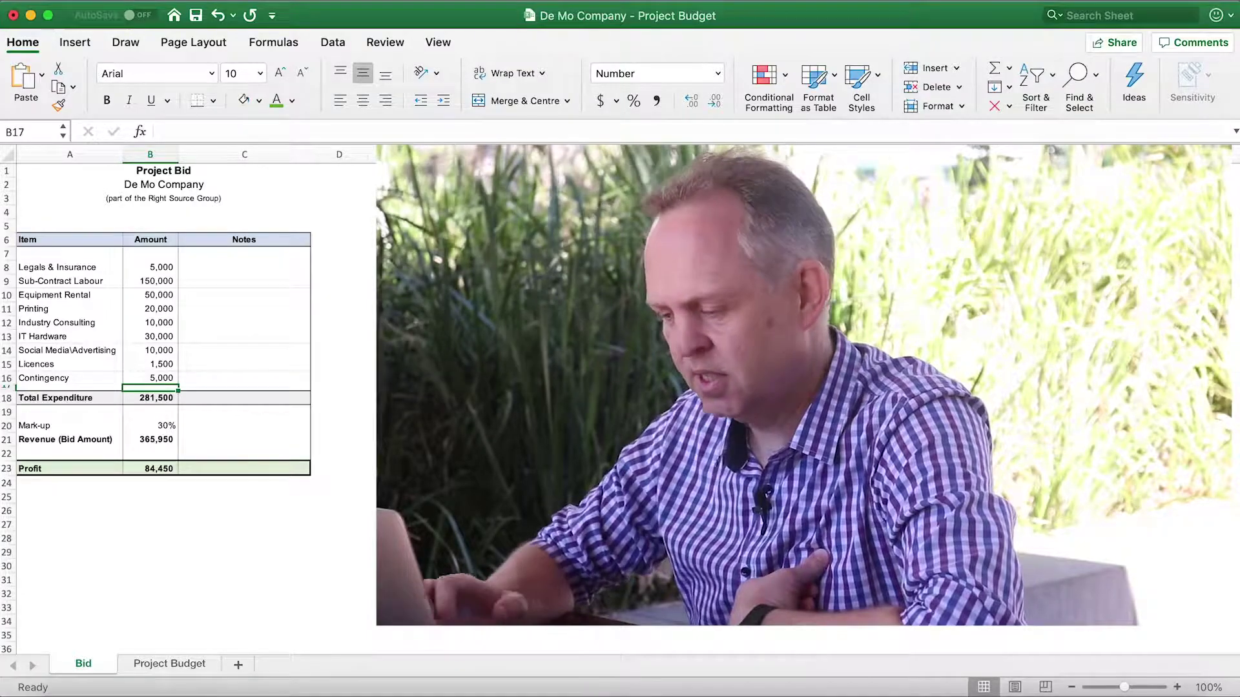
Step: Try mark-ups of 15% and 40% to compare their effect on the bid amount and profit
key(Down)
key(Down)
key(Down)
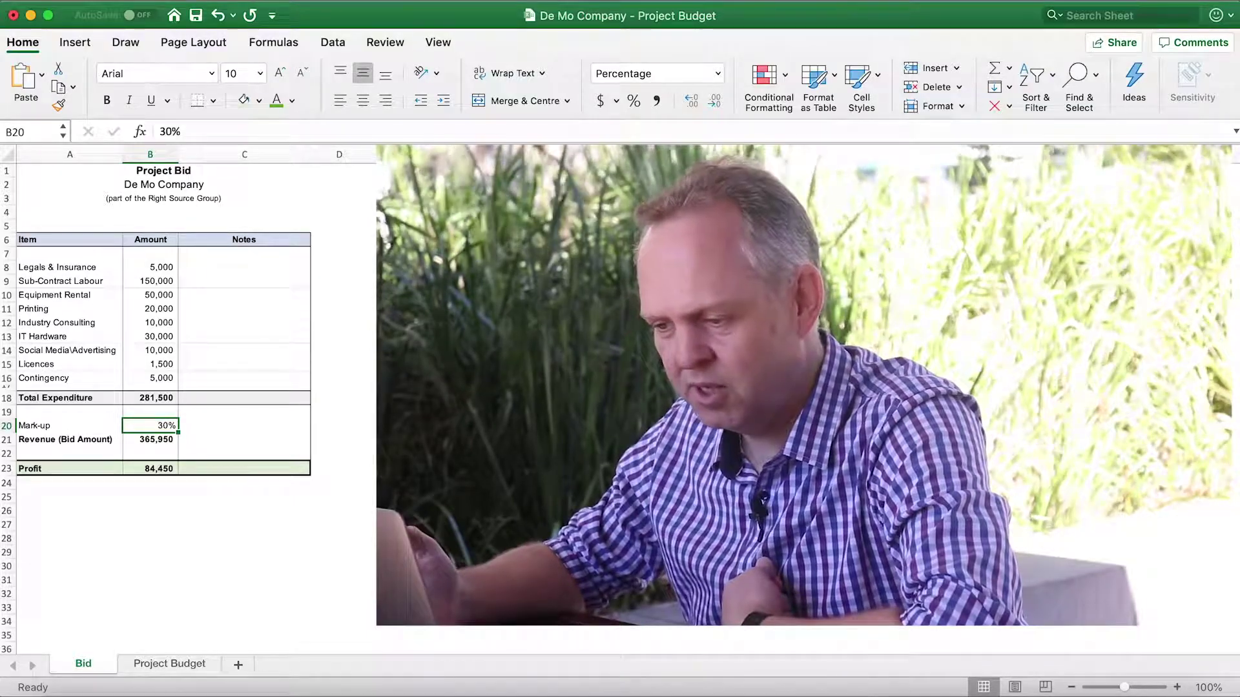
text(15)
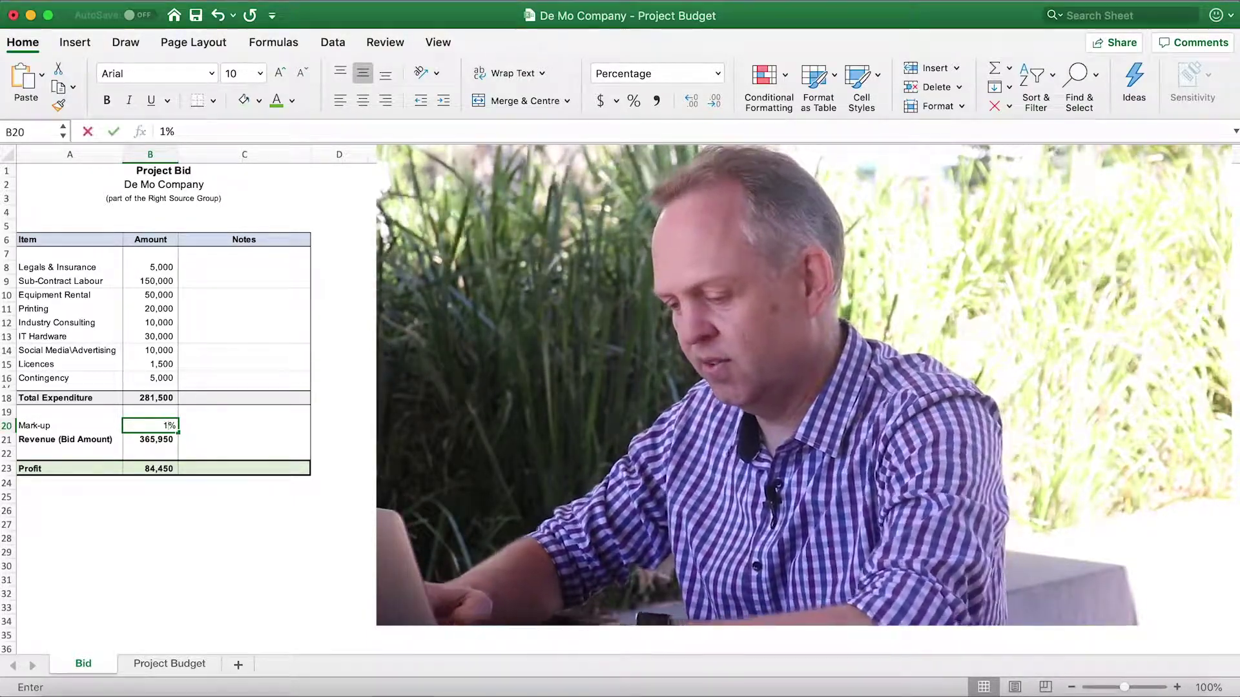
key(Return)
click(150, 426)
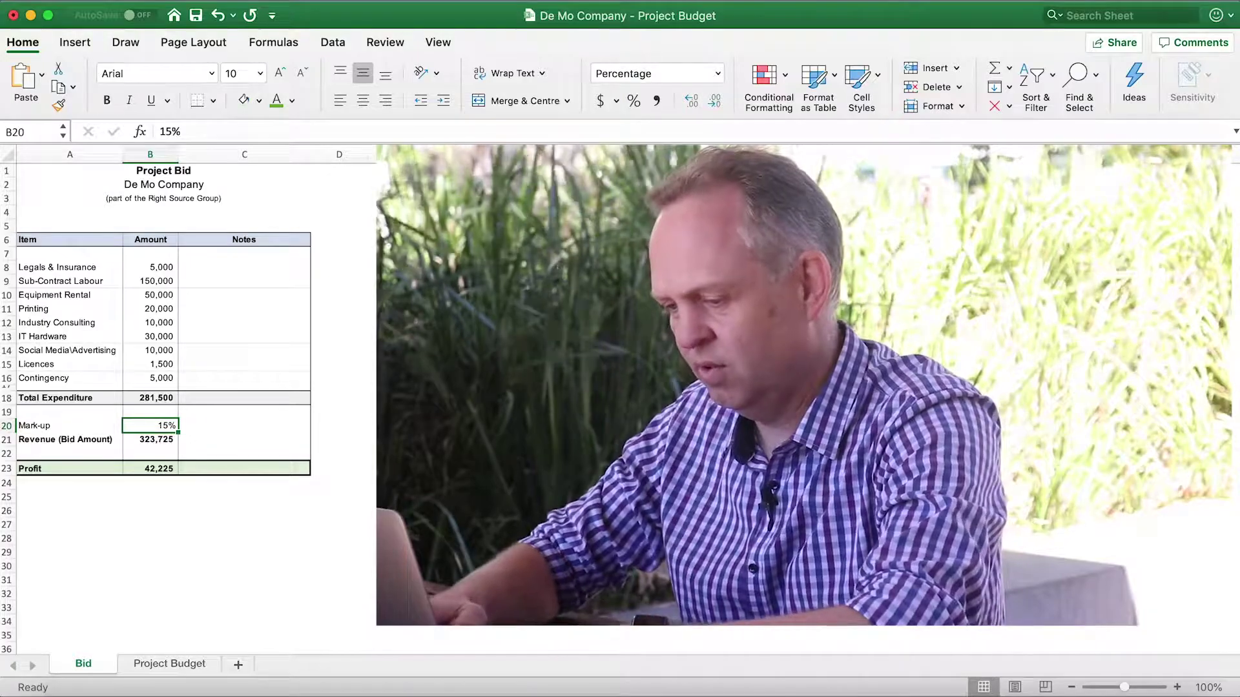
text(40)
key(Return)
Step: Set the bid's mark-up back to 30%
click(150, 426)
text(30)
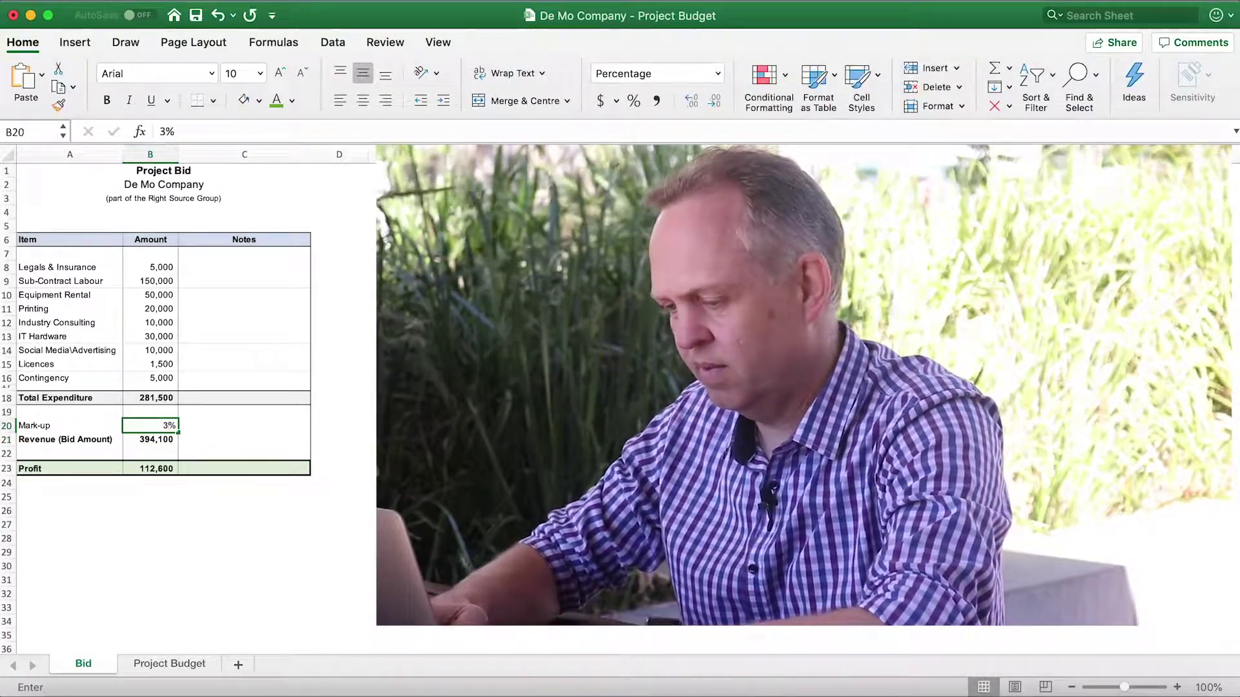
key(Return)
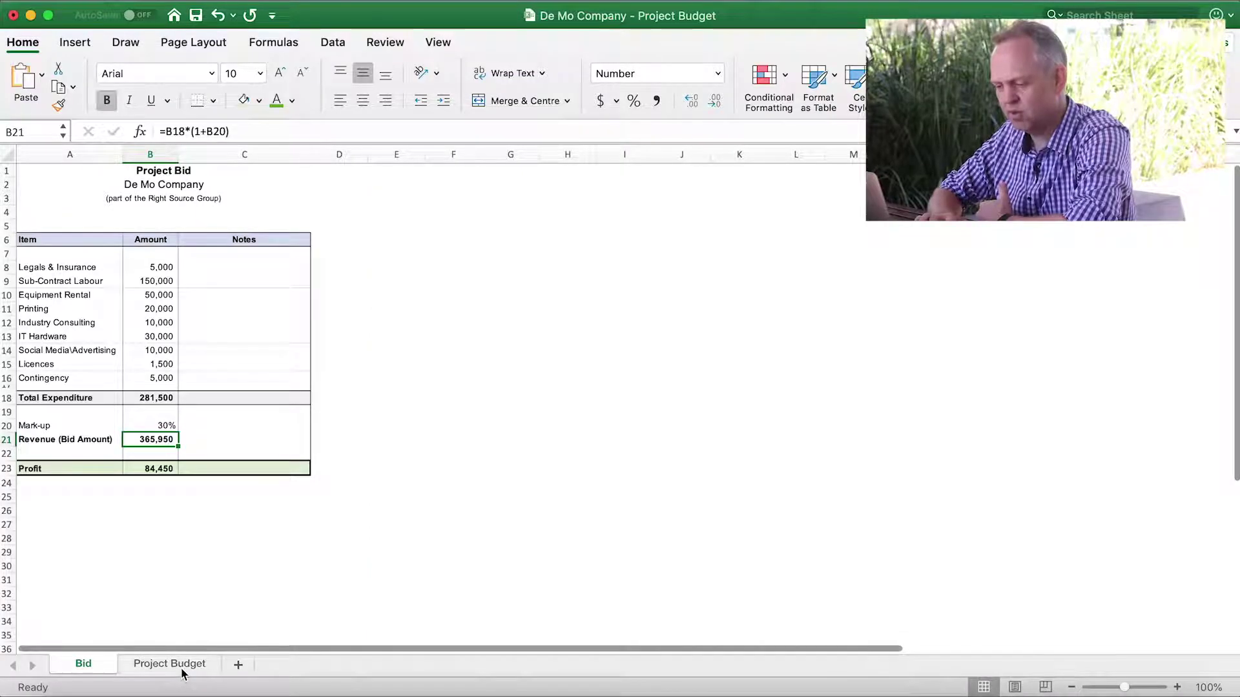
Step: Open the Project Budget sheet and enter revenue of 36,000 for the week of 27-Sep
click(181, 669)
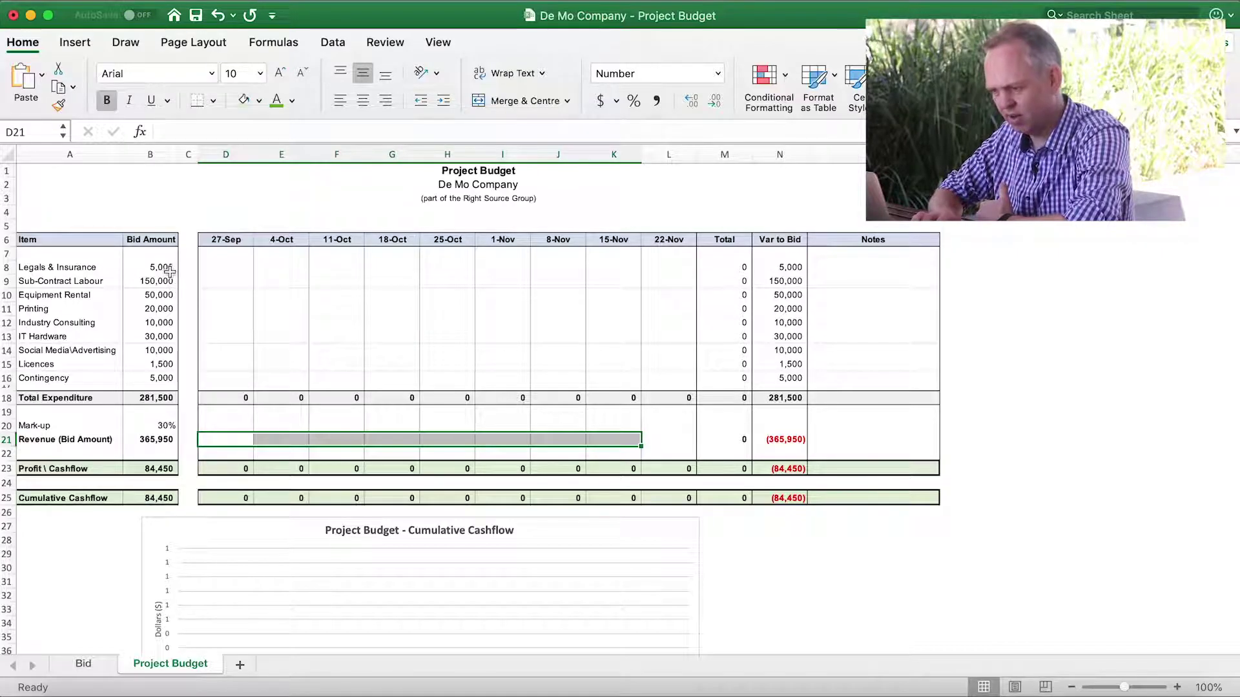
click(248, 270)
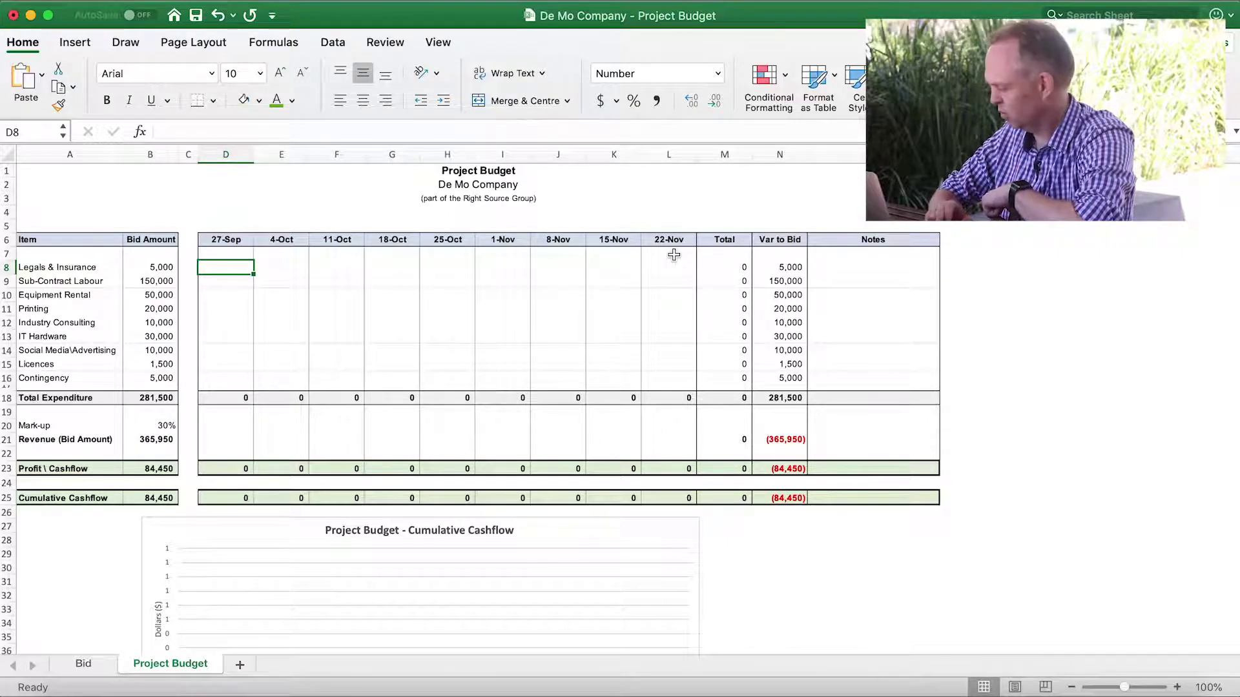
click(229, 439)
text(36000)
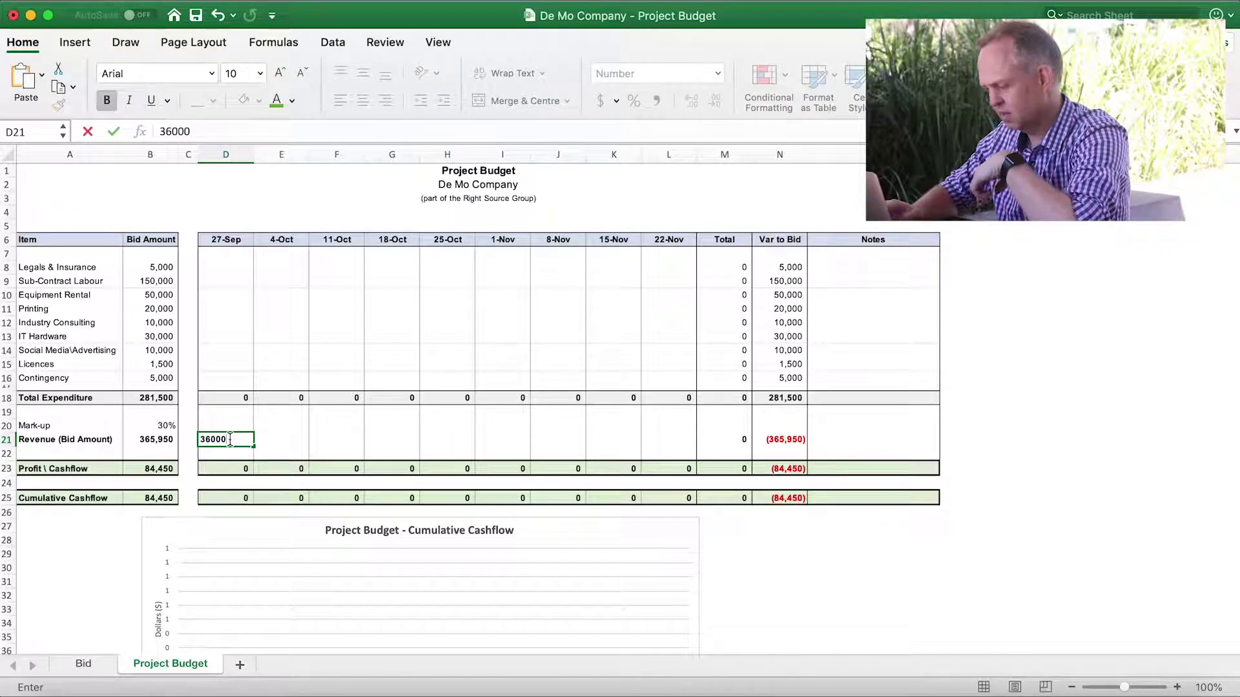
key(Tab)
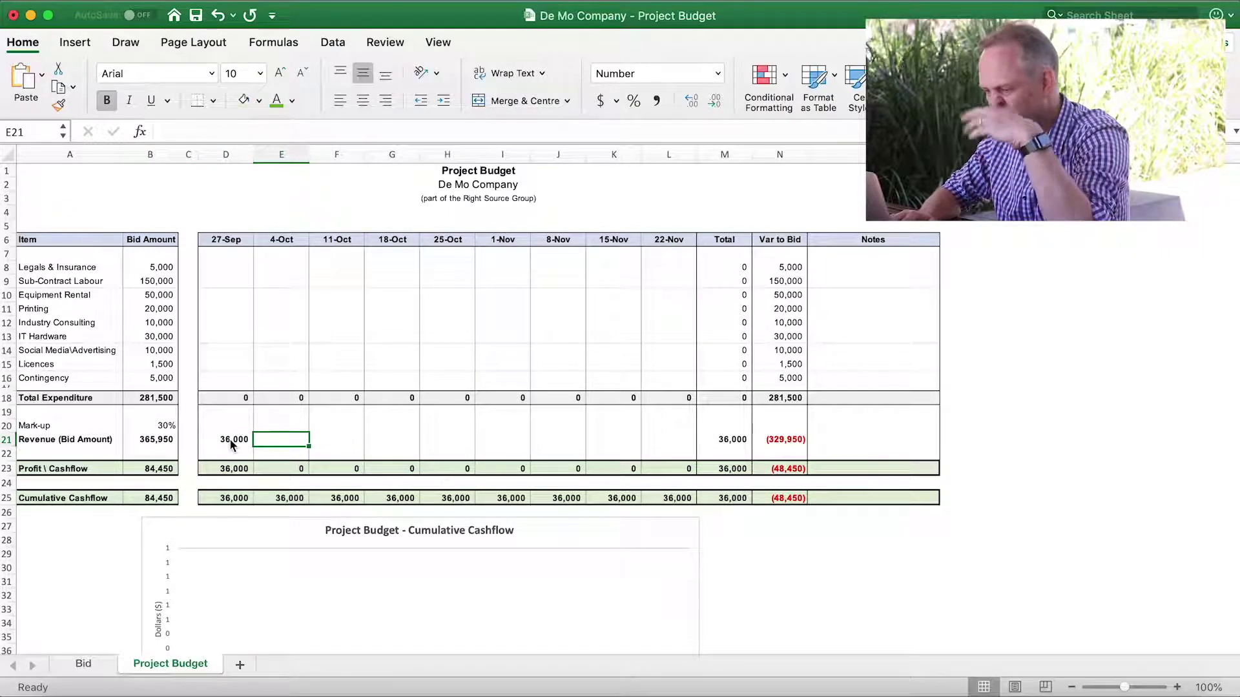
Step: Enter revenue of 180,000 for the week of 18-Oct
key(Right)
key(Right)
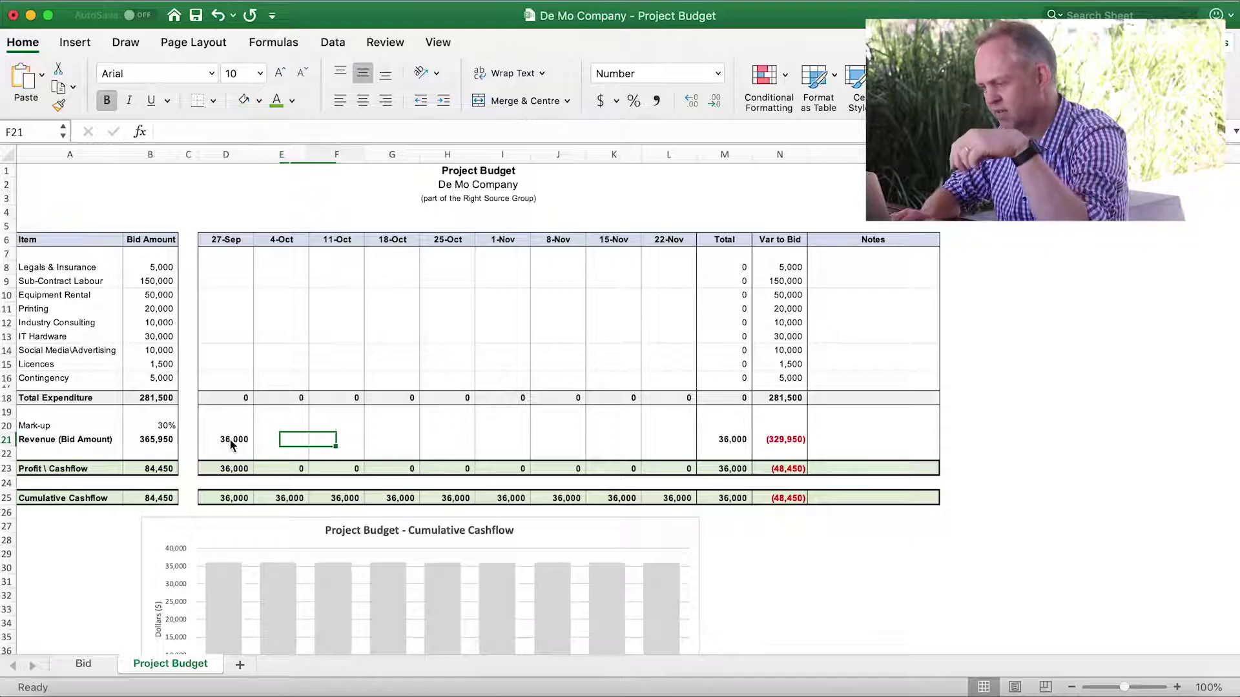
text(18)
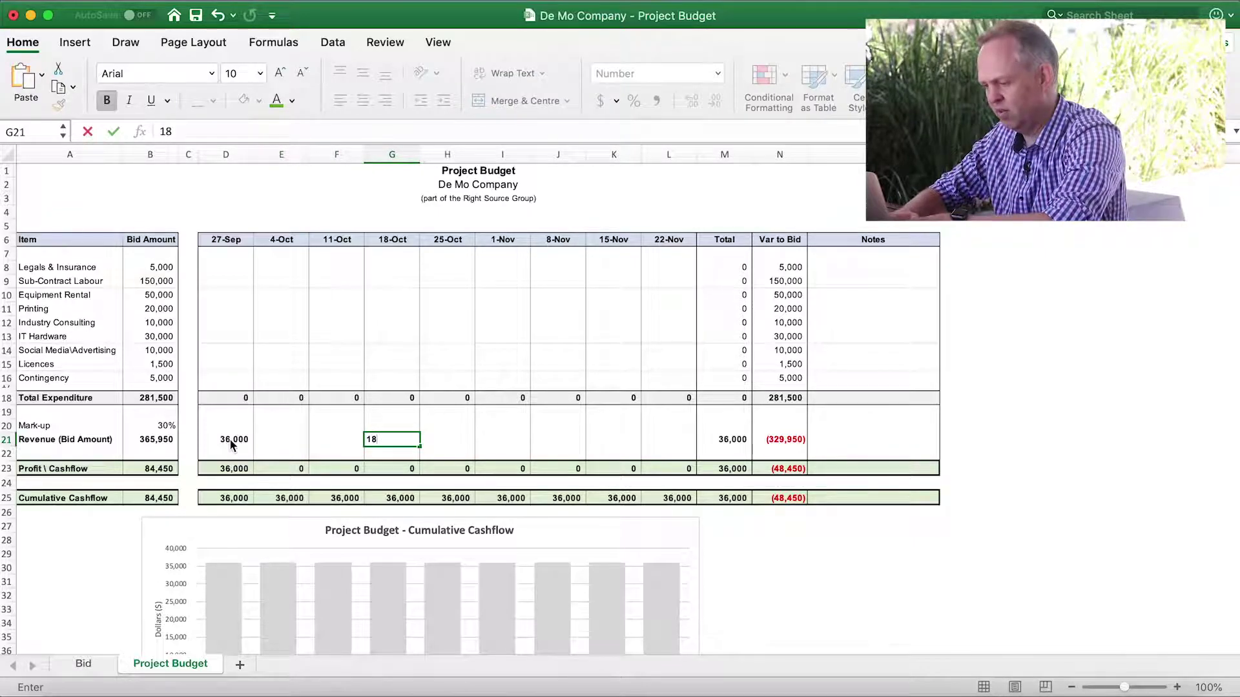
text(0,000)
key(Tab)
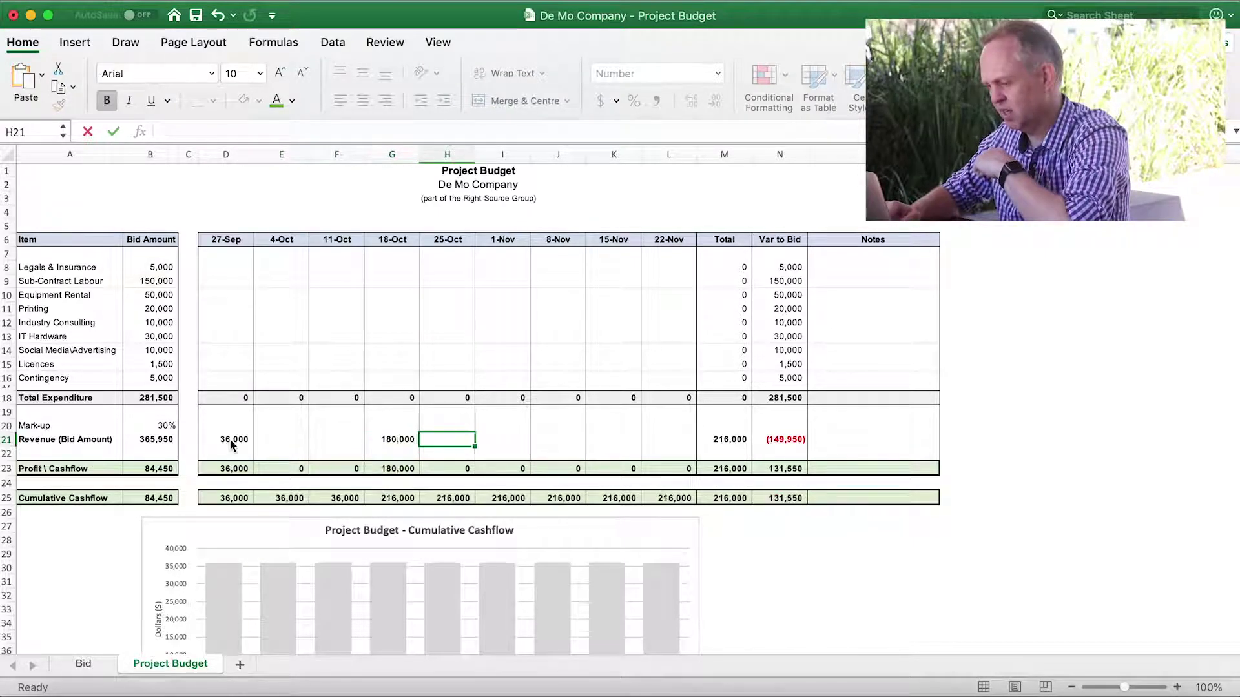
Step: Enter revenue of 149,950 for the week of 15-Nov
key(Right)
key(Right)
key(Right)
text(149,)
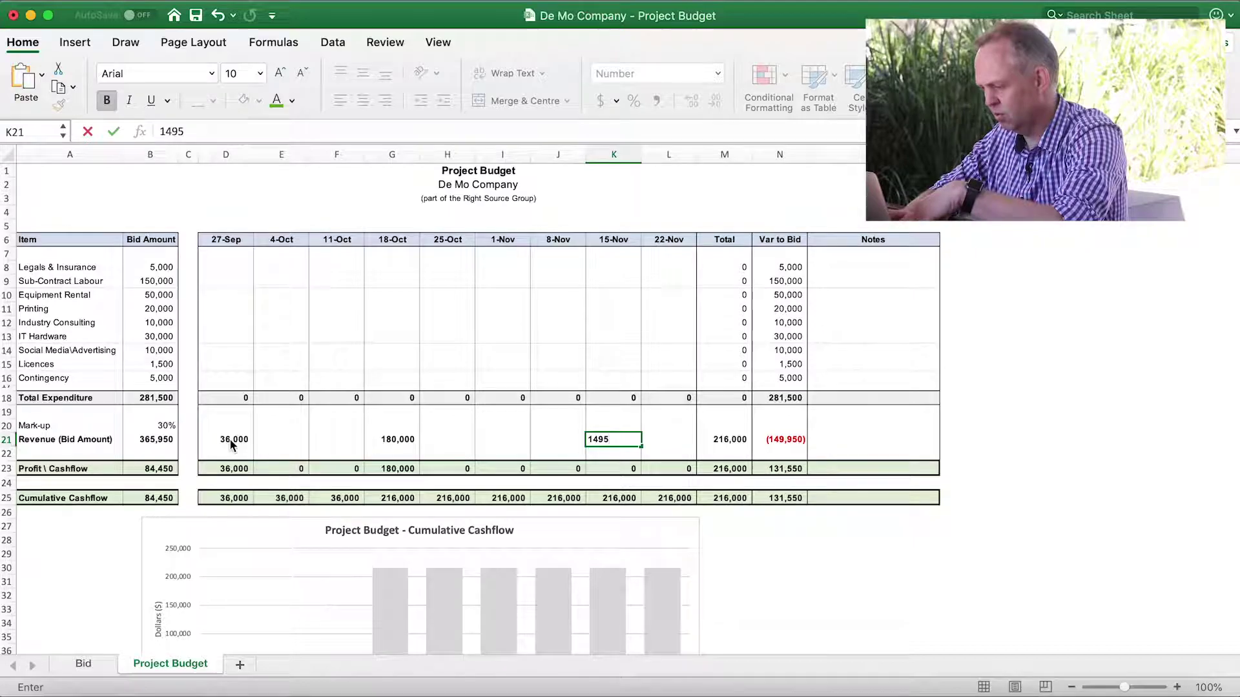
text(950)
key(Return)
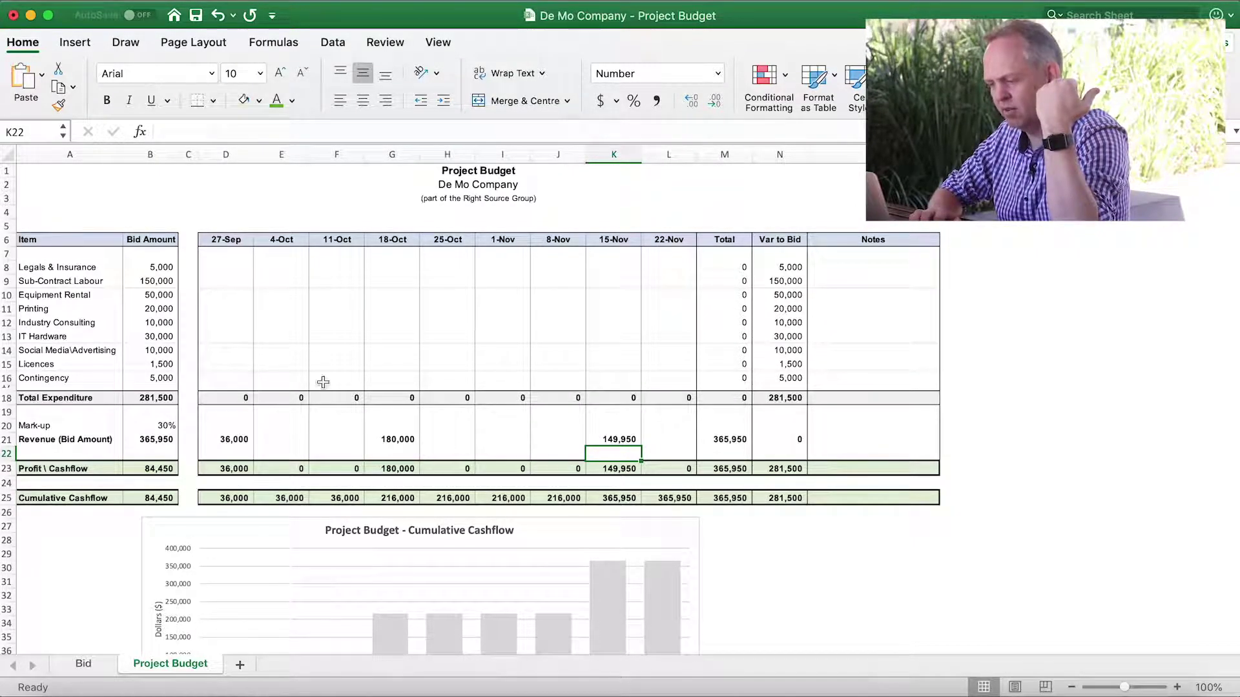
Step: Budget 4,000 for Legals & Insurance in the 27-Sep week and 30,000 for Sub-Contract Labour in the 4-Oct week
click(239, 268)
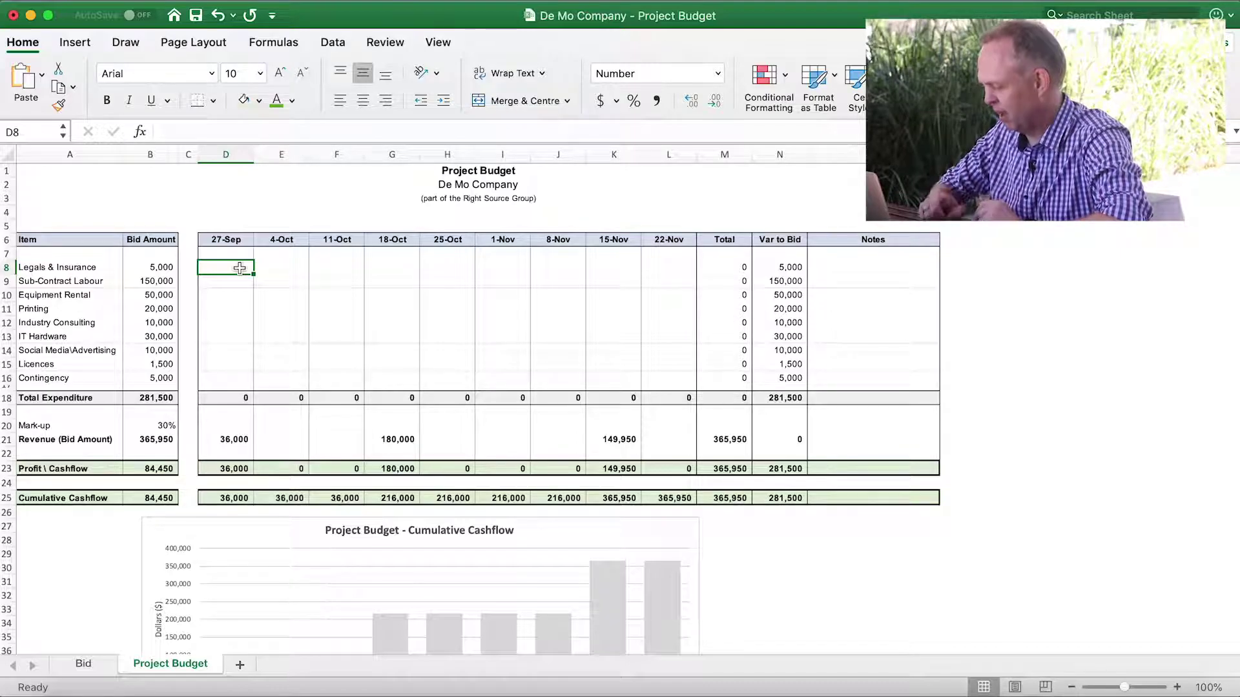
text(4)
text(000)
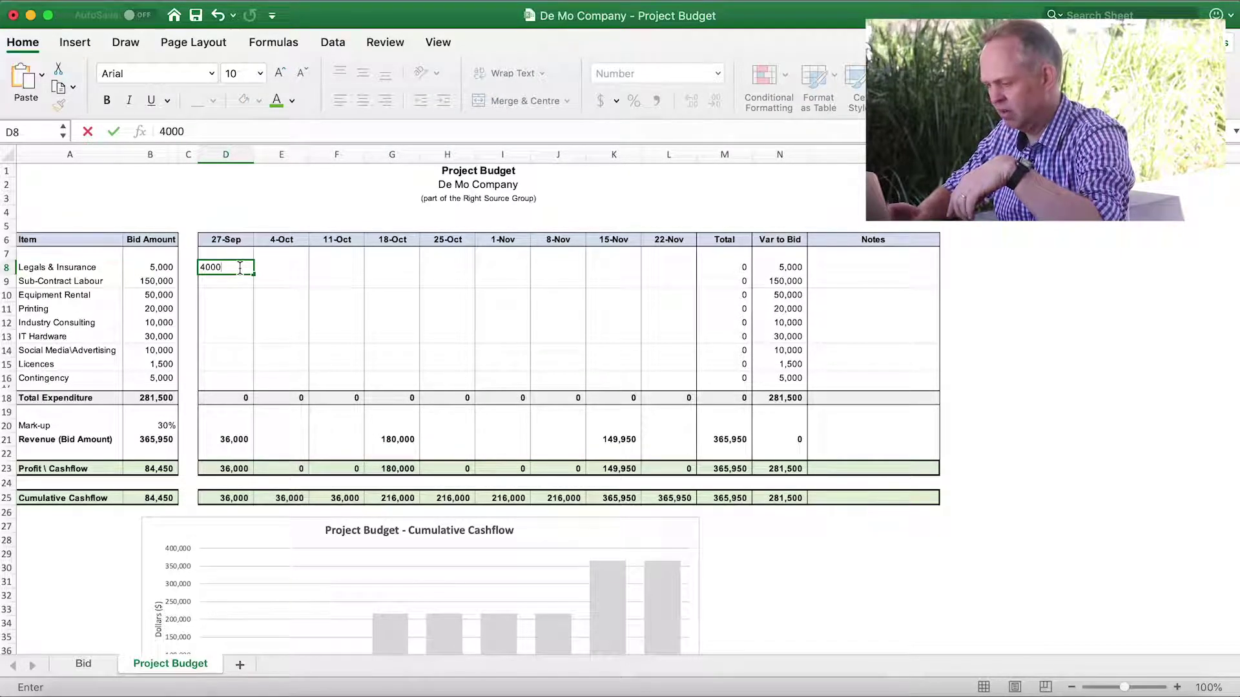
key(Return)
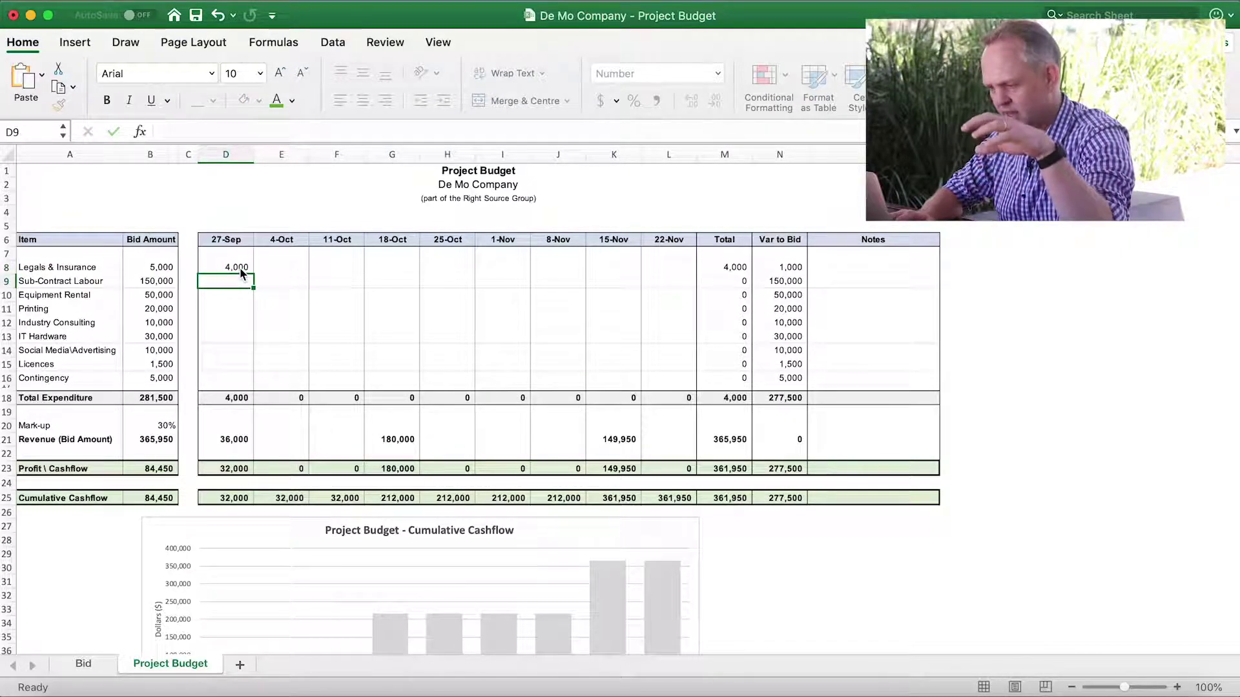
key(Tab)
text(30,0)
text(0000)
key(Return)
Step: Copy the 4-Oct Sub-Contract Labour amount into the weeks from 11-Oct to 1-Nov
key(Up)
key(super+c)
key(Right)
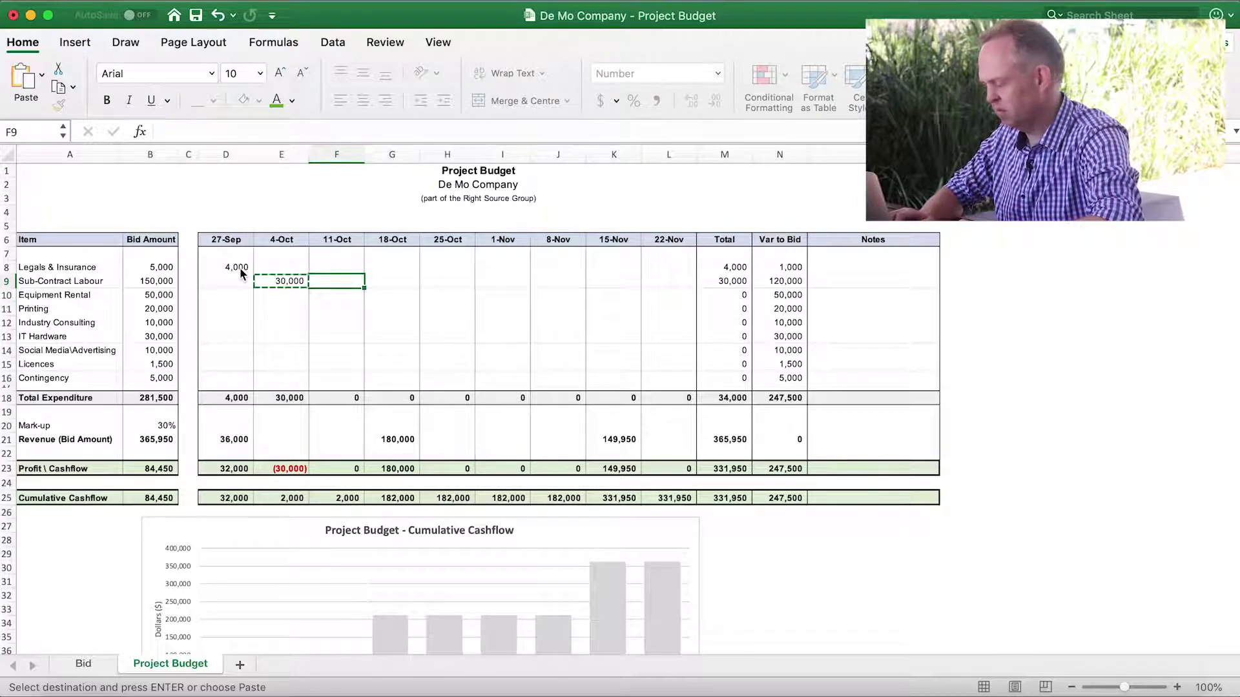
key(shift+Right)
key(shift+Right)
key(shift+Right)
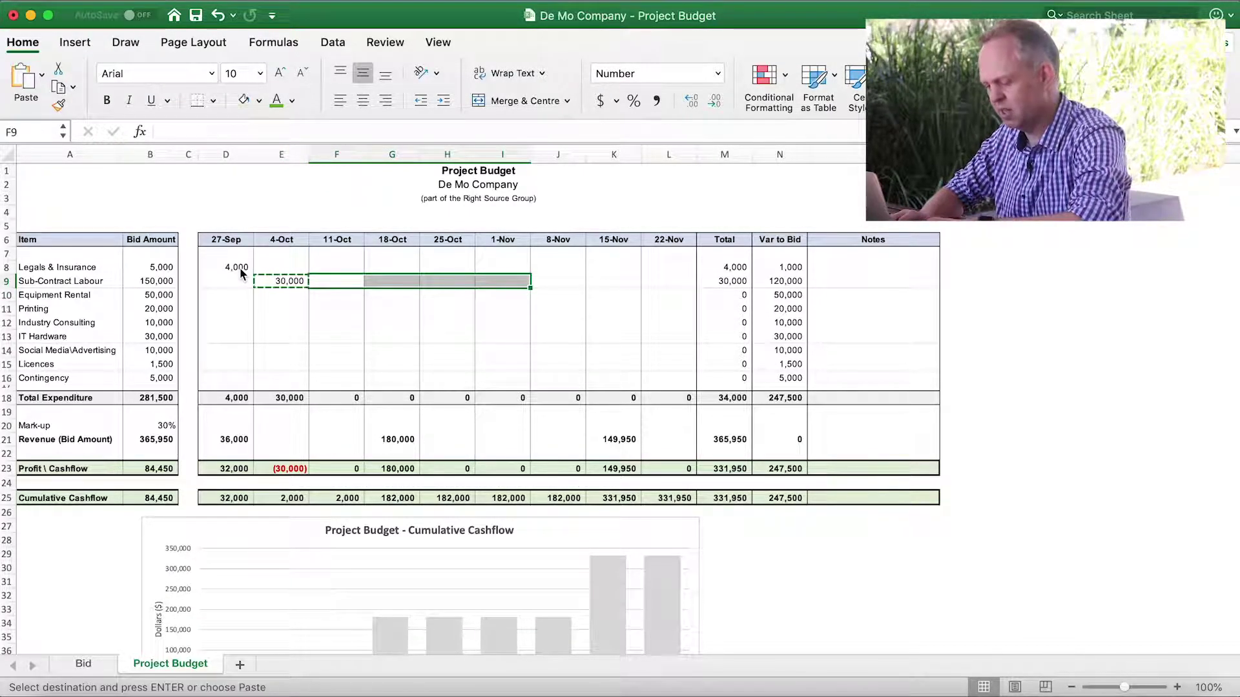
key(super+v)
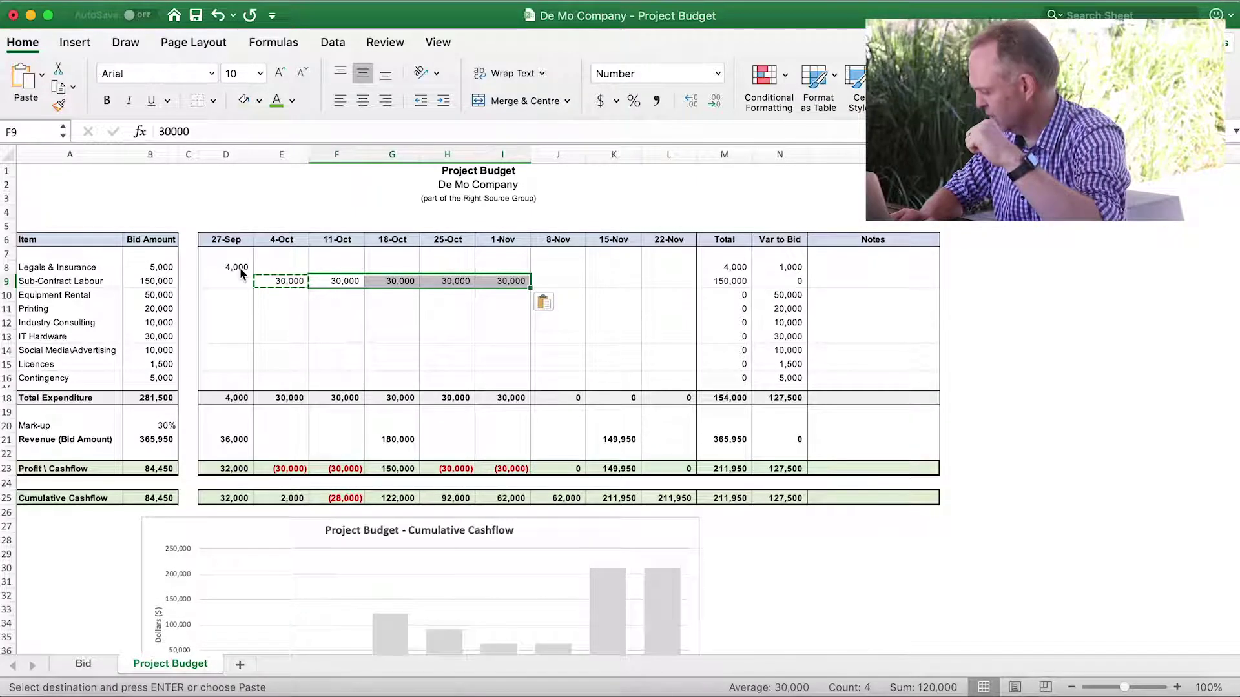
Step: Budget 10,000 for Equipment Rental in the 4-Oct week
key(Down)
key(Left)
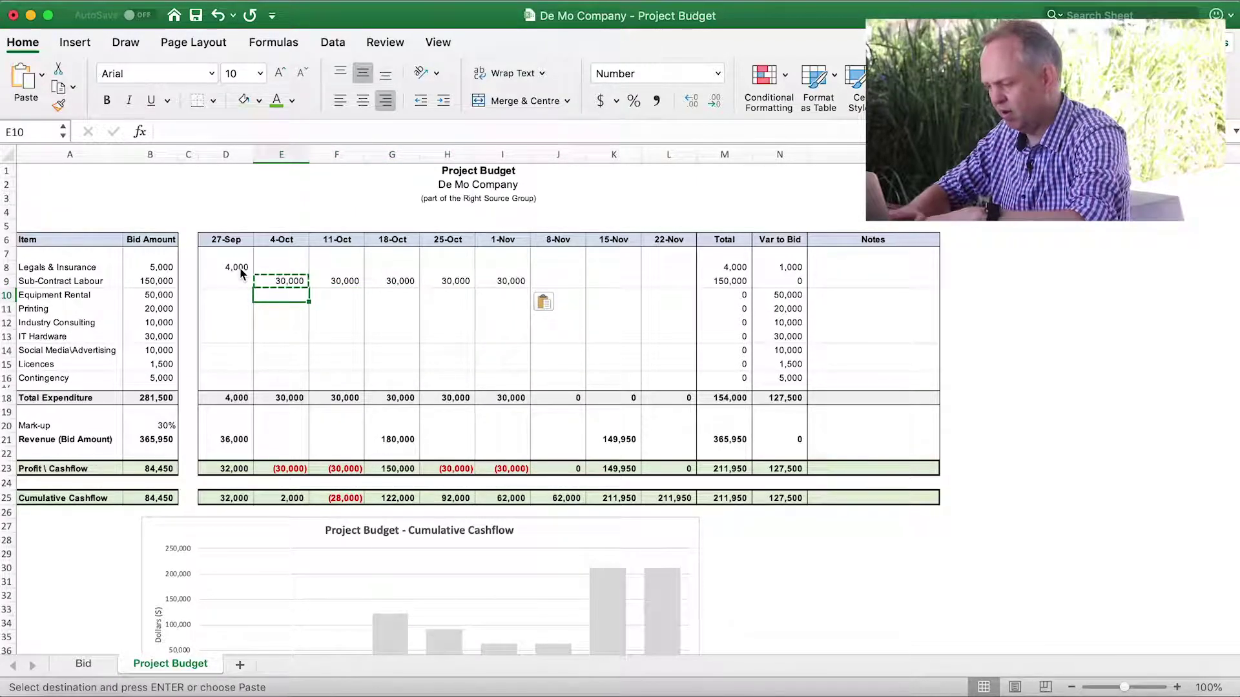
text(10000)
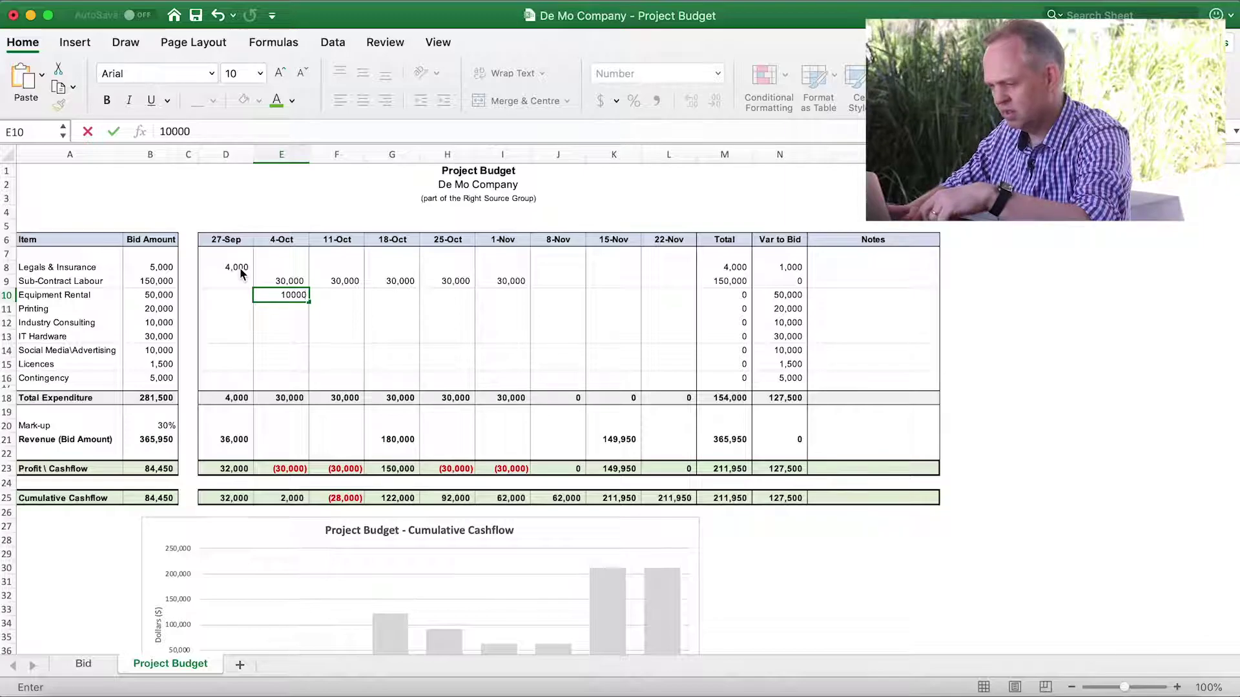
key(Return)
Step: Copy the 4-Oct Equipment Rental amount into the weeks from 11-Oct to 8-Nov
key(Up)
key(super+c)
key(Right)
key(shift+Right)
key(shift+Right)
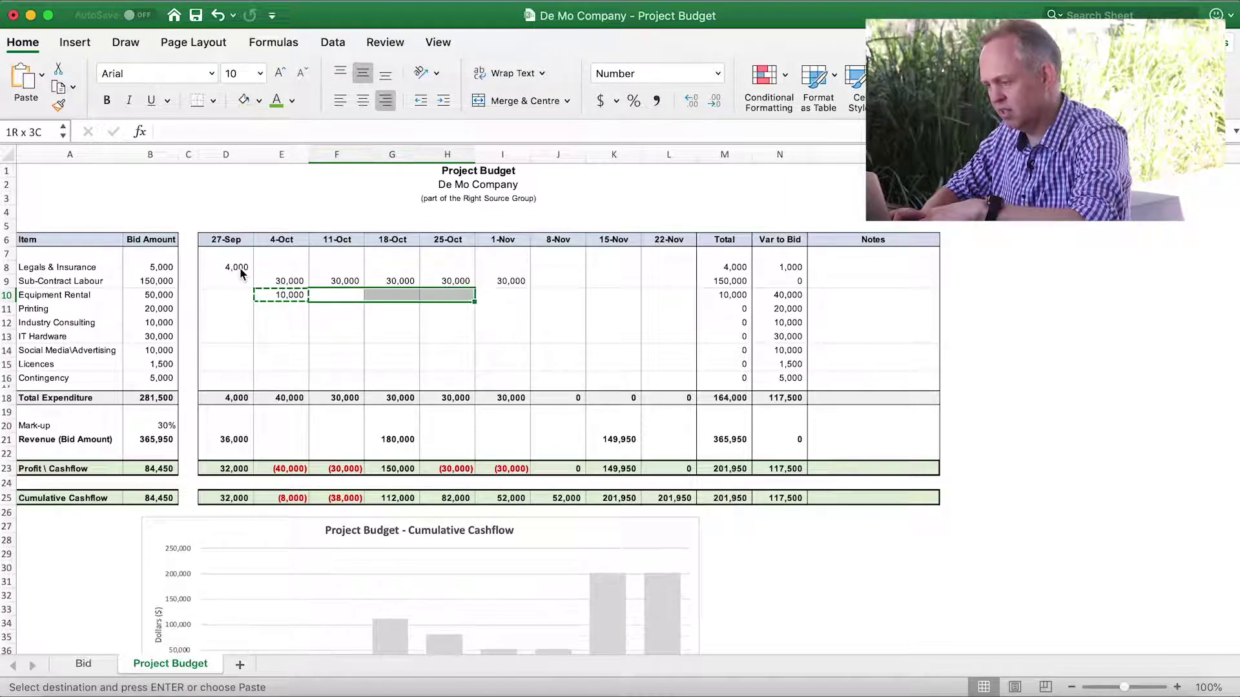
key(shift+Right)
key(shift+Right)
key(super+v)
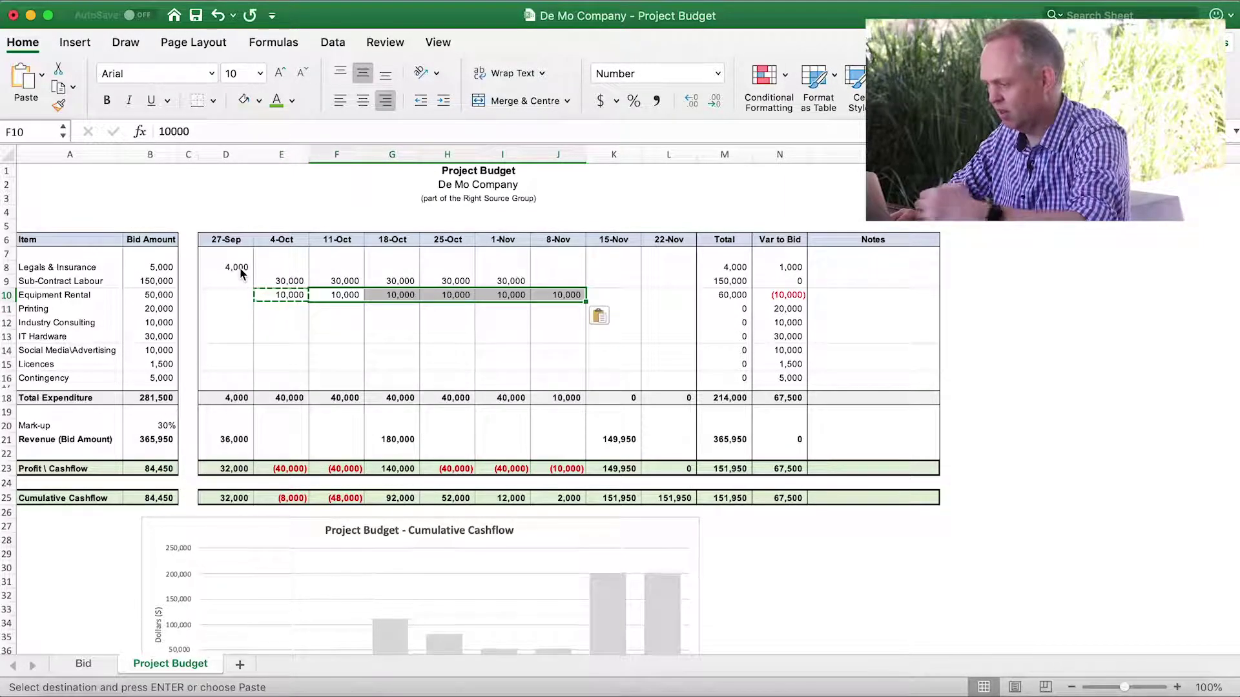
Step: Budget Printing at 5,000 in the 25-Oct week and 15,000 in the 1-Nov week
key(Down)
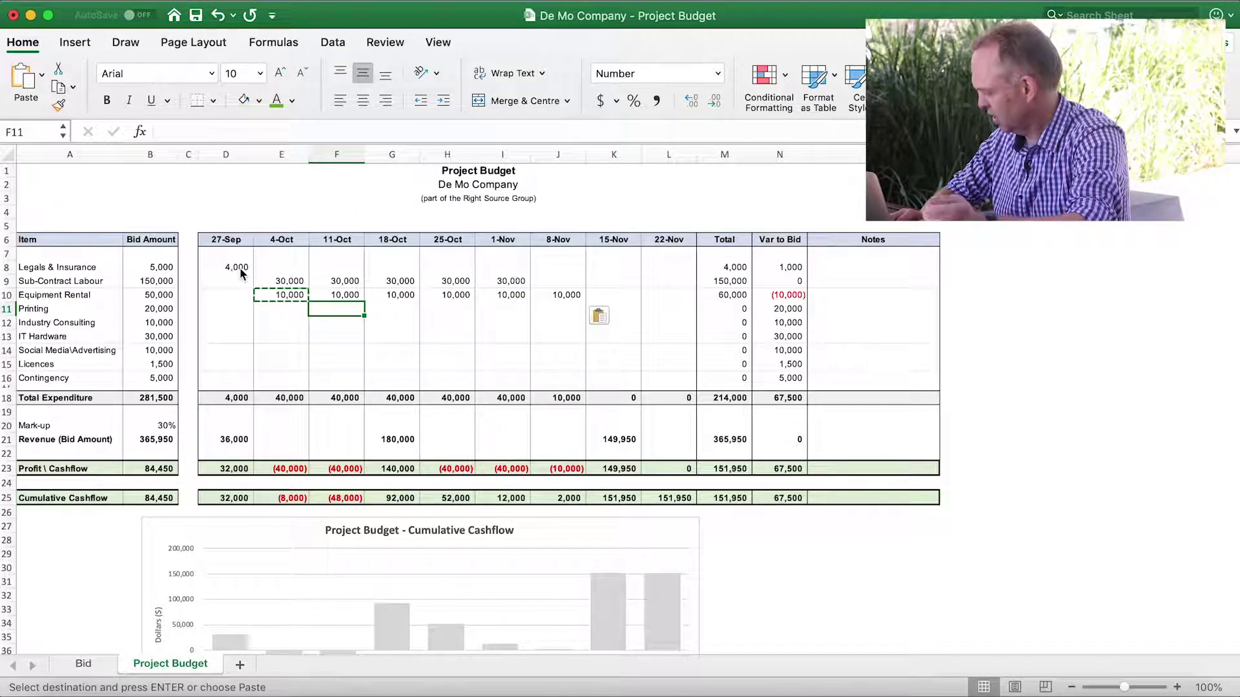
key(Right)
key(Right)
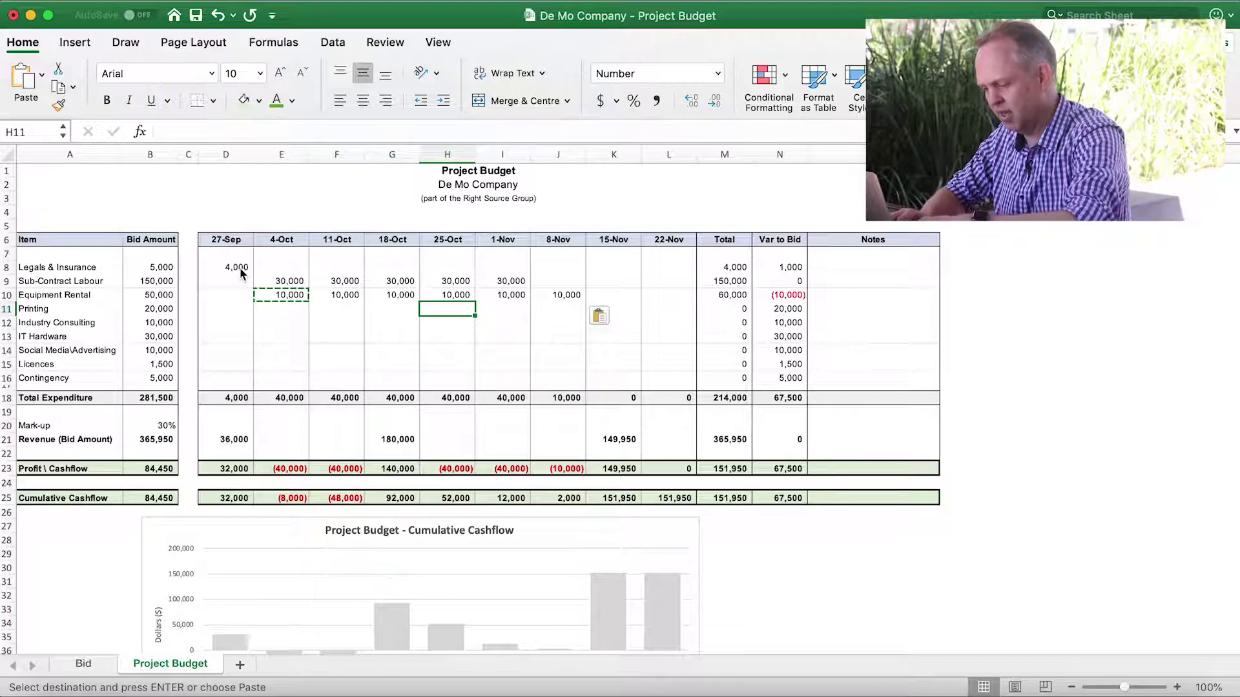
text(5000)
key(Tab)
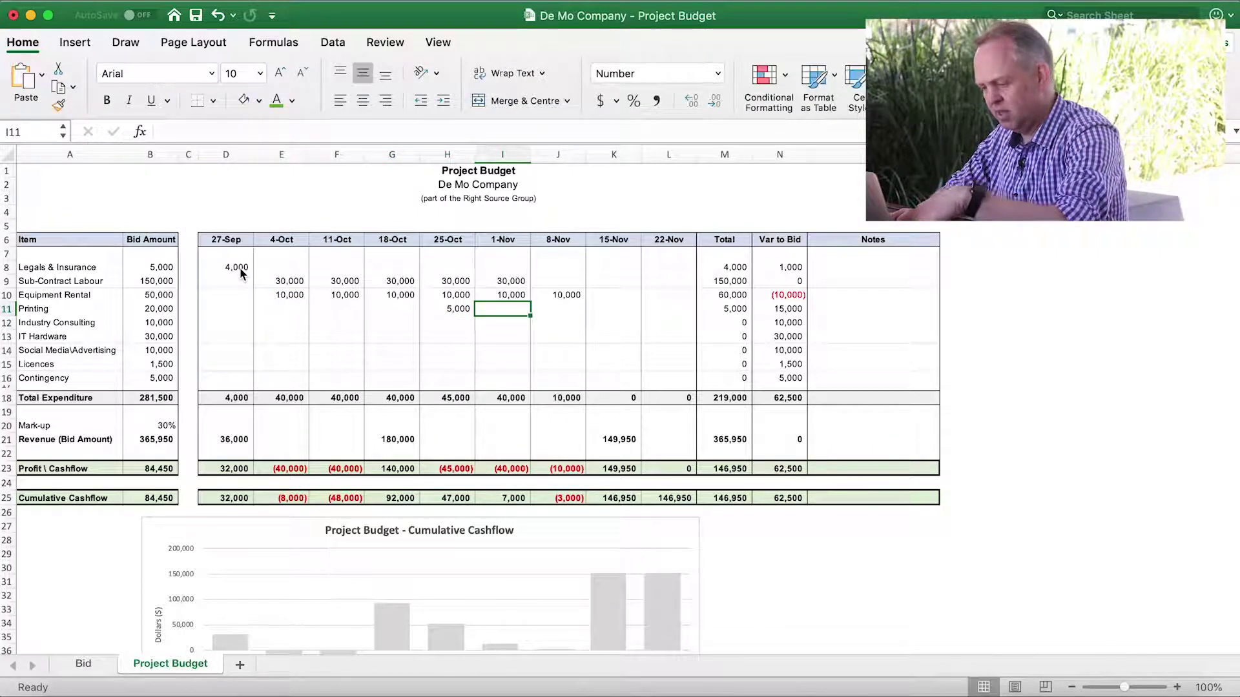
text(15000)
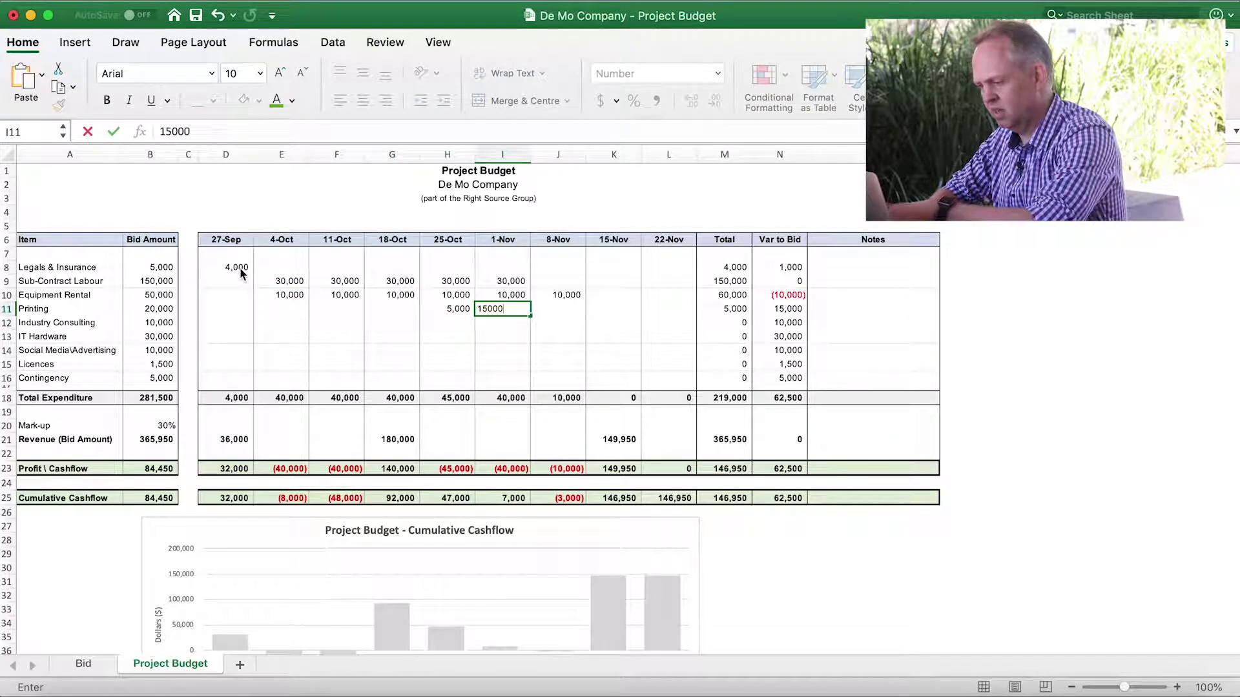
key(Return)
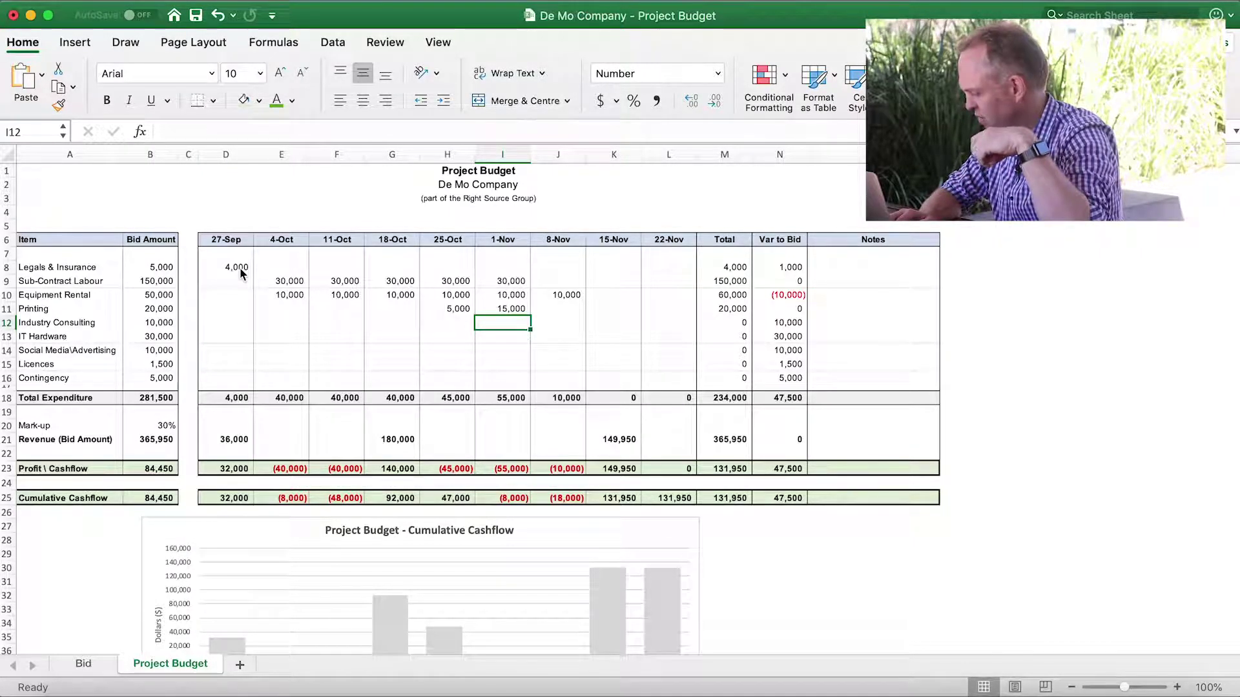
Step: Budget 10,000 for Industry Consulting and 30,000 for IT Hardware, both in the 4-Oct week
key(Left)
key(Left)
key(Left)
key(Left)
text(10,000)
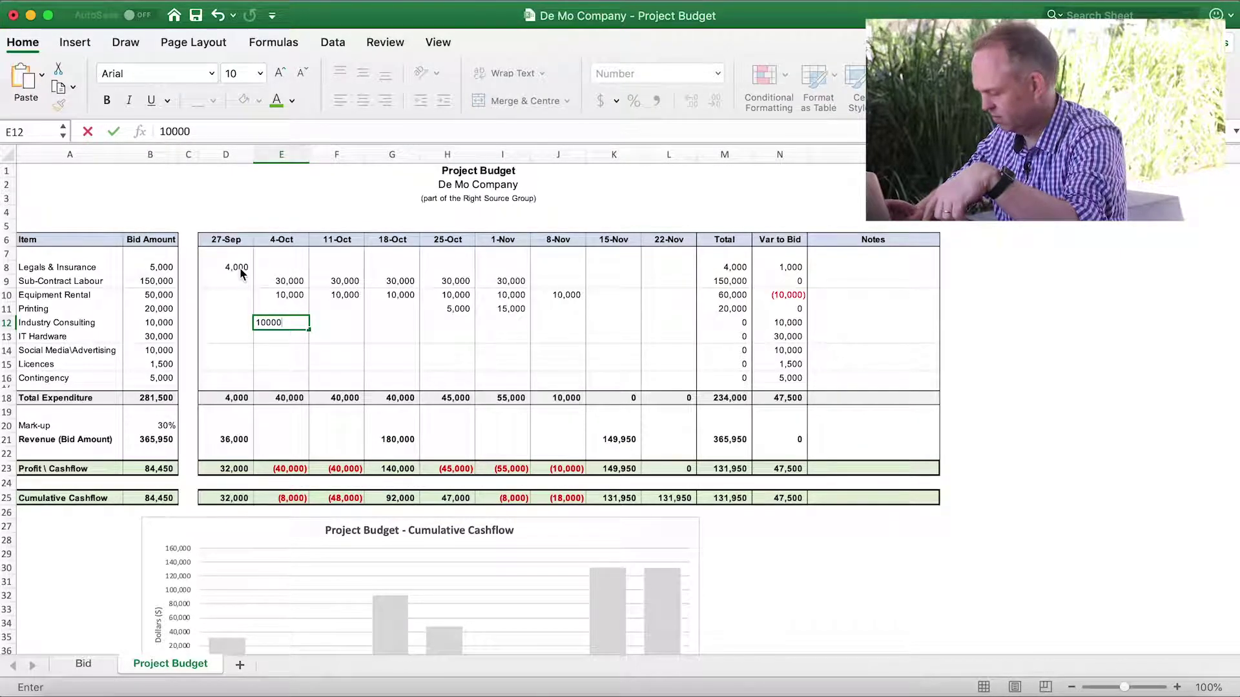
key(Return)
text(30000)
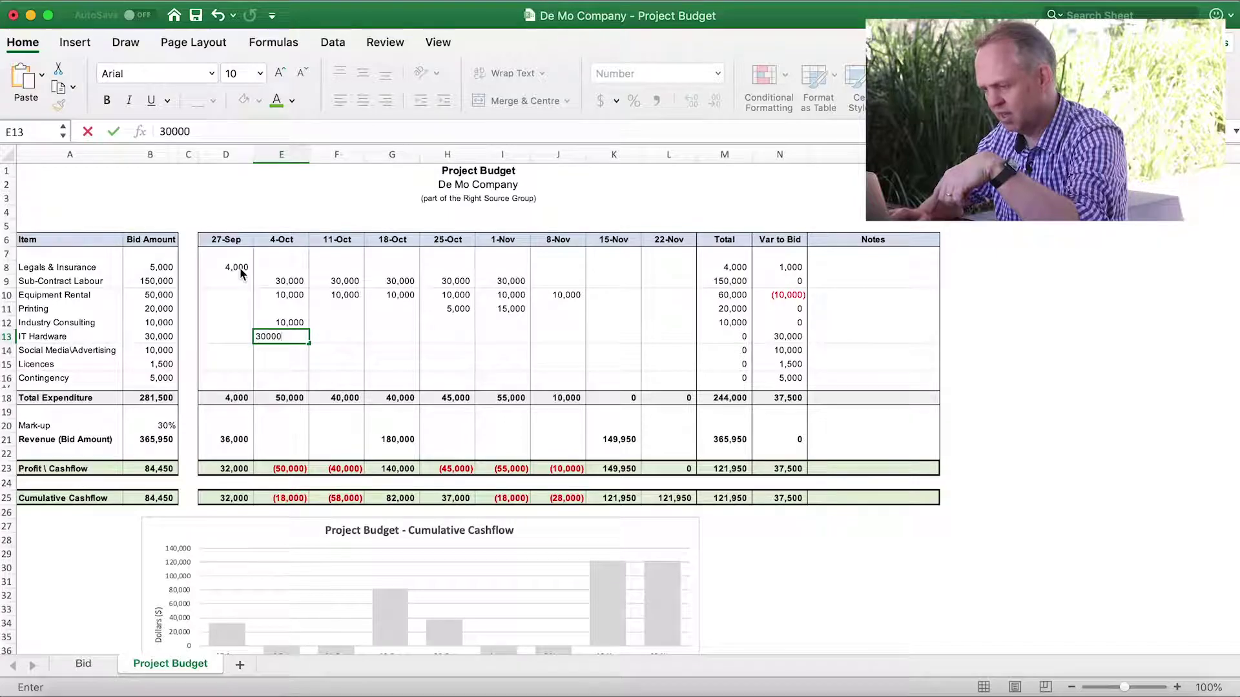
key(Return)
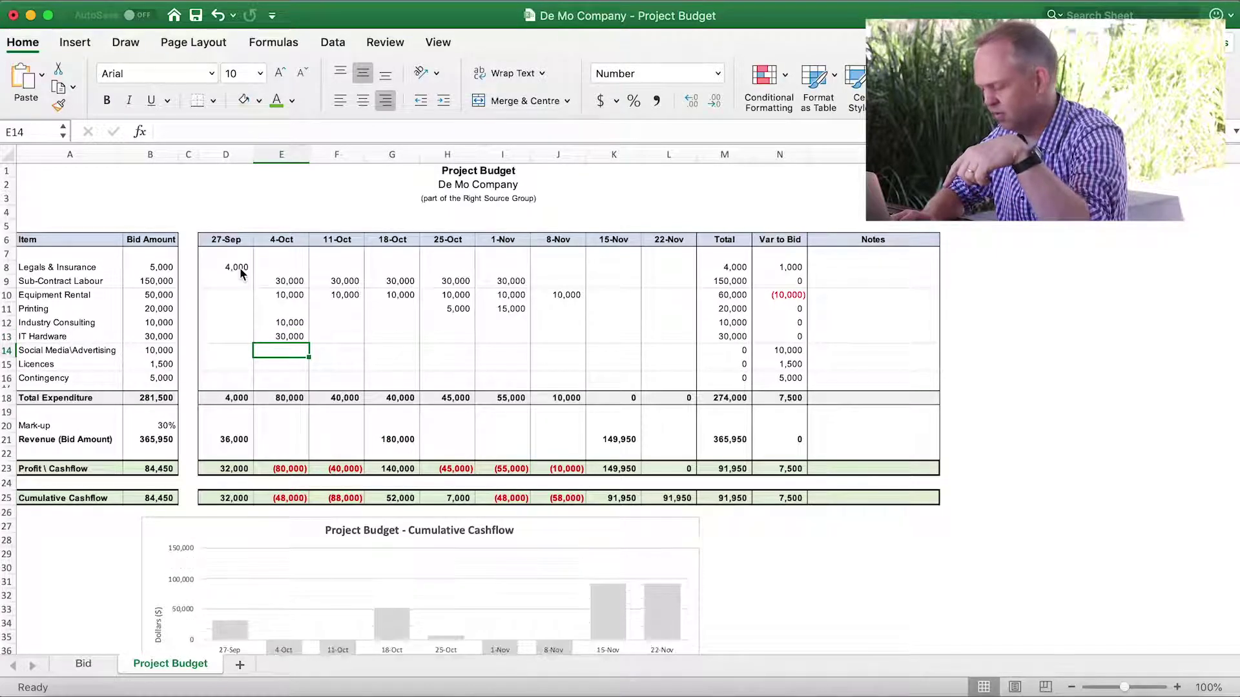
Step: Budget 5,000 for Social Media\Advertising in each of the 25-Oct and 1-Nov weeks
key(Right)
key(Right)
key(Right)
text(5,000)
key(Right)
text(5)
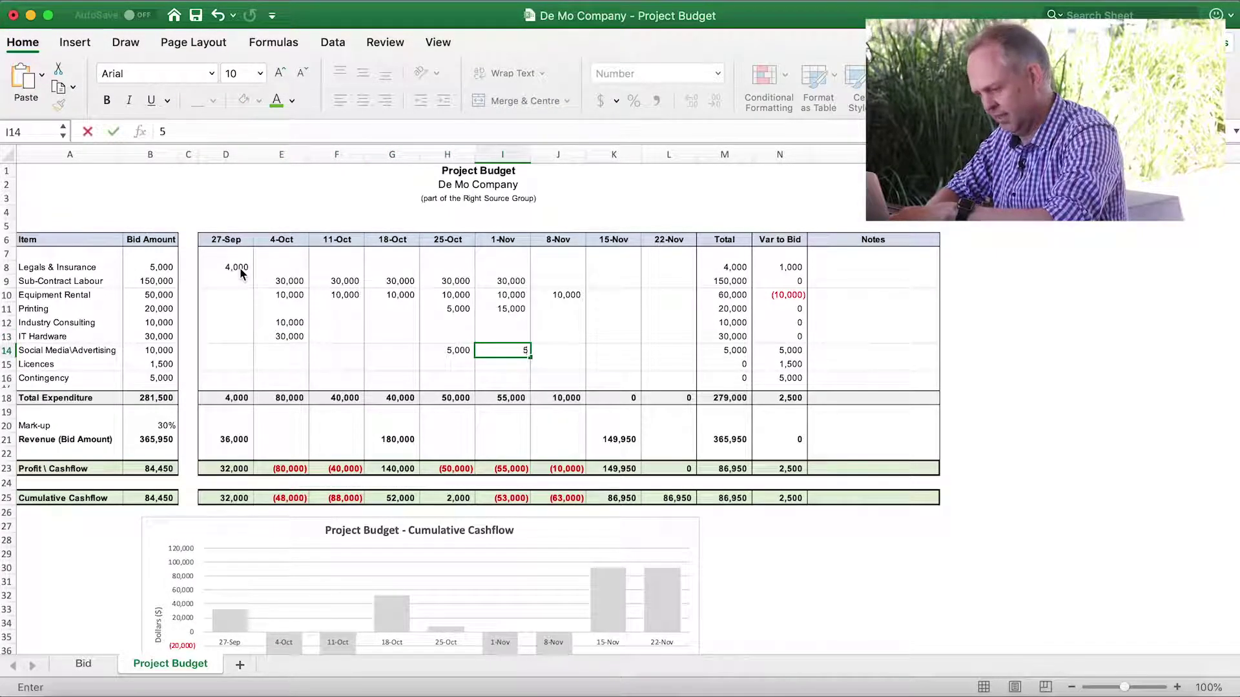
text(,000)
key(Return)
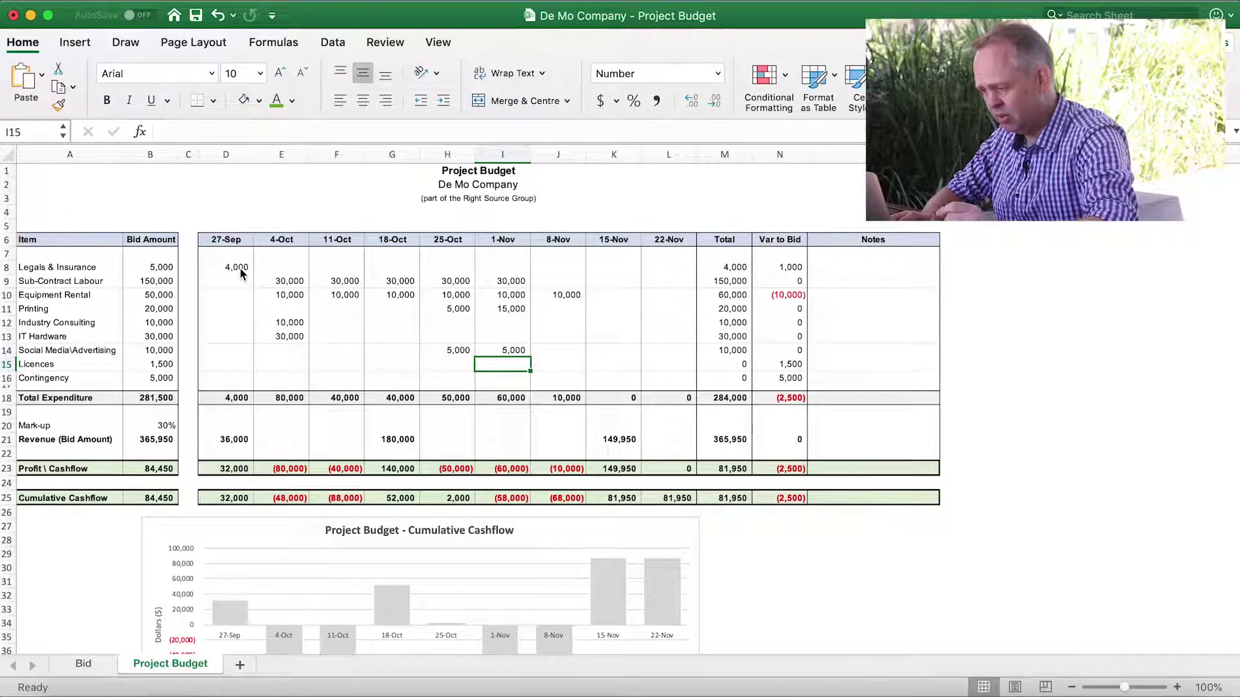
Step: Budget 1,500 for Licences in the 27-Sep week
key(Left)
key(Left)
key(Left)
key(Left)
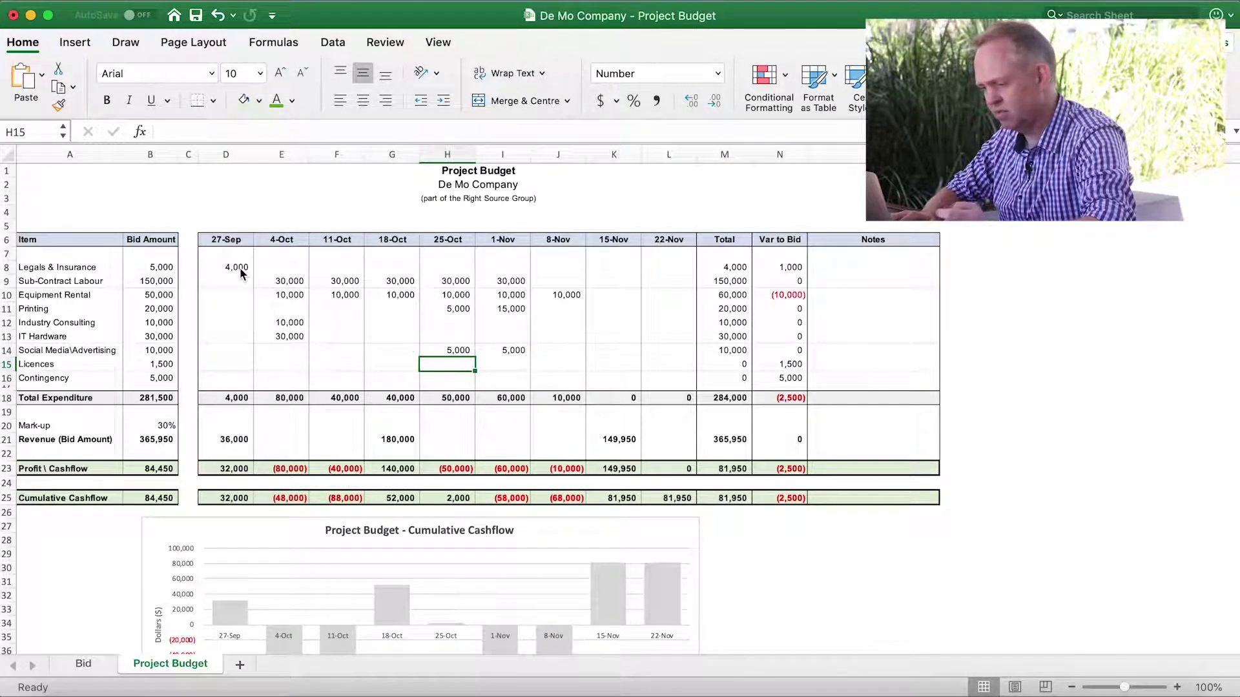
key(Left)
text(1500)
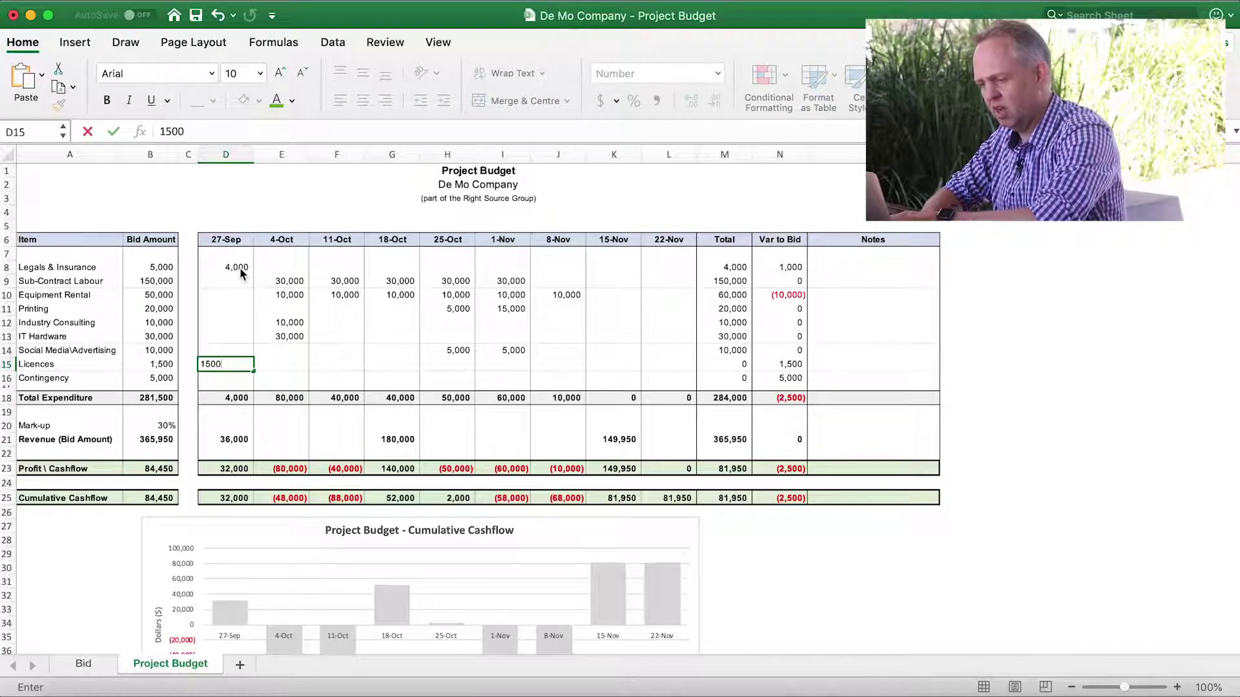
key(Return)
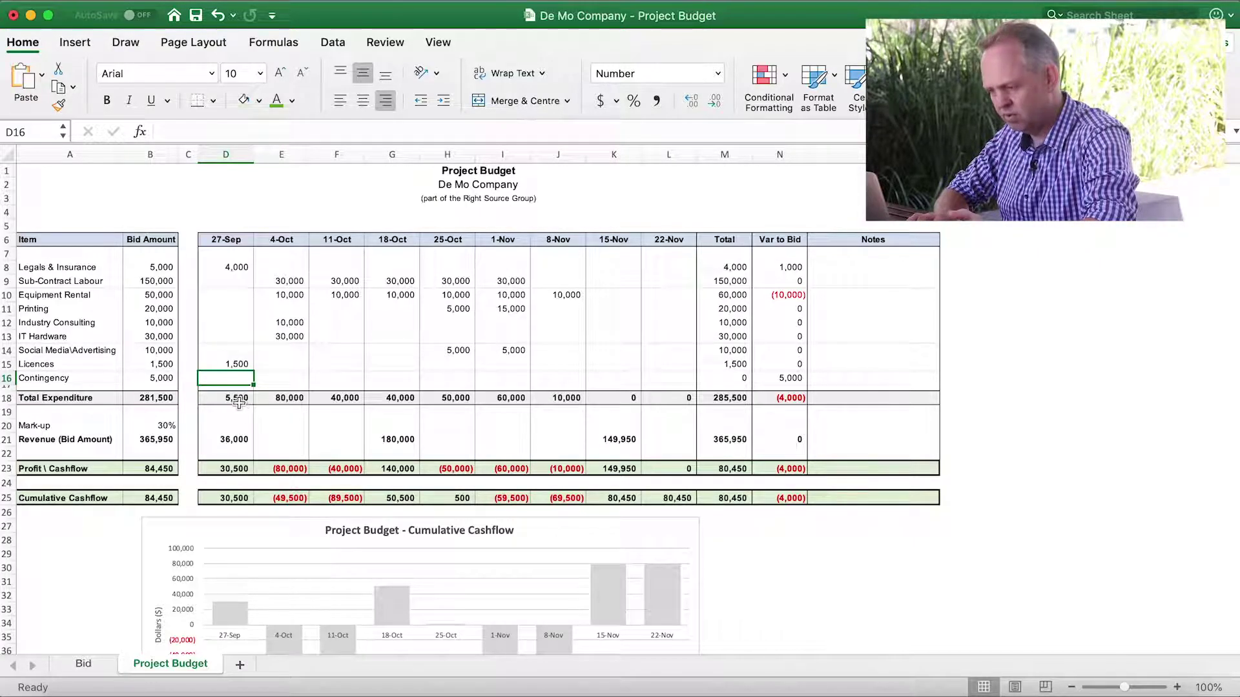
Step: Review the weekly total expenditure, the three revenue instalments and the Profit \ Cashflow row
drag(239, 402, 636, 397)
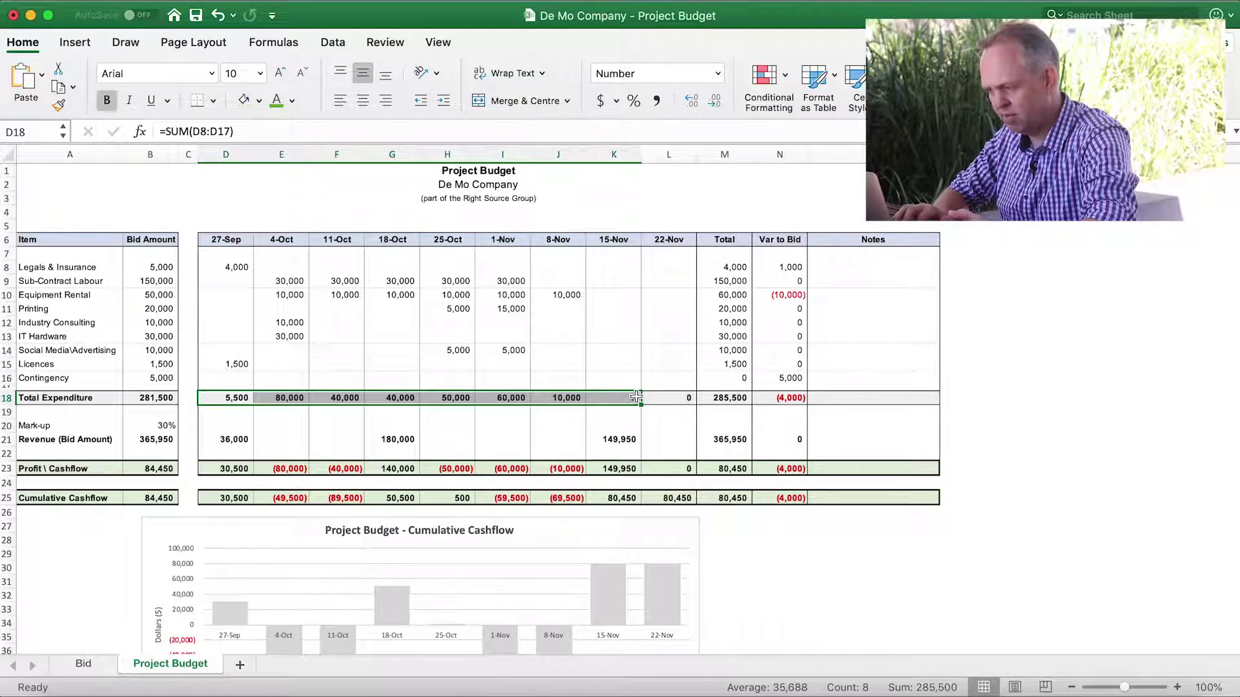
click(241, 444)
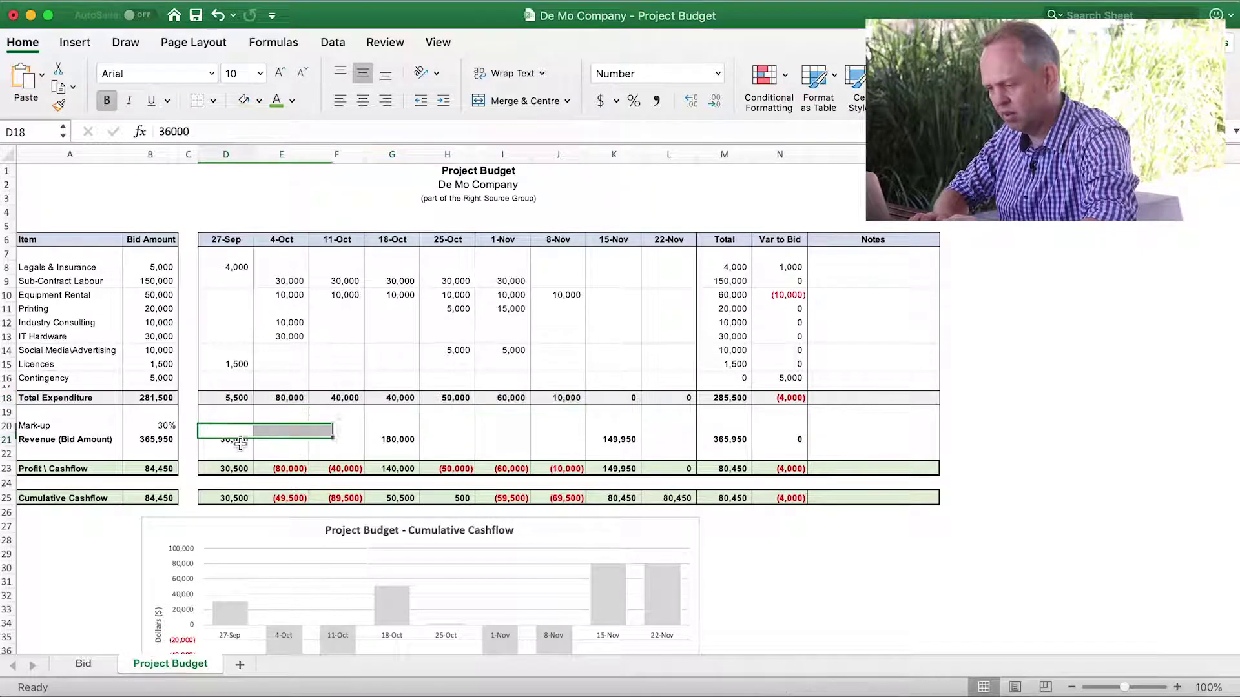
click(396, 445)
click(612, 435)
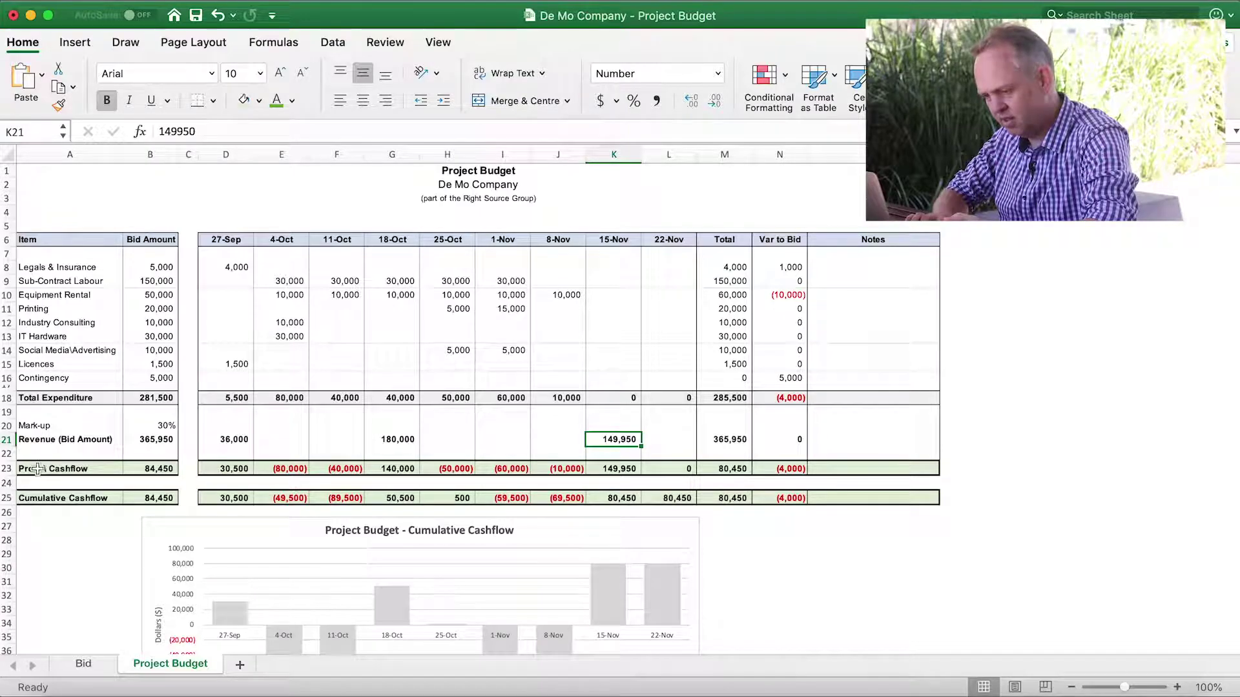
click(8, 468)
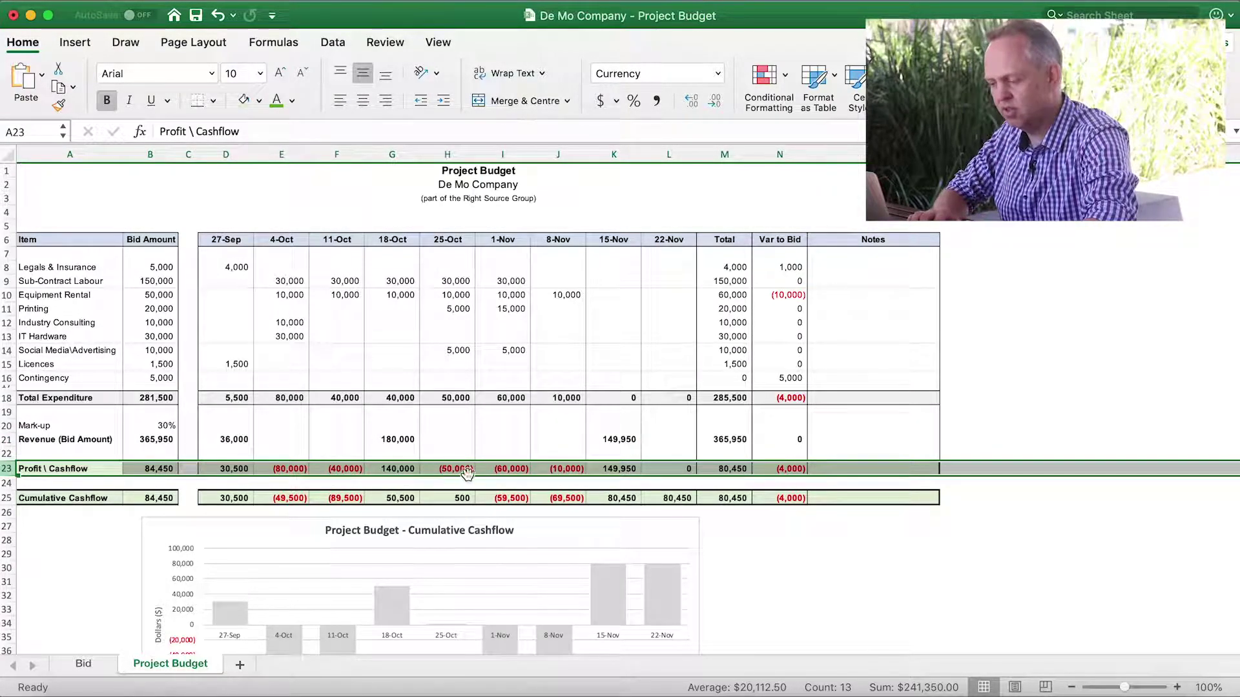
Step: Examine the cumulative cashflow week by week, the 4-Oct IT Hardware cost and the cumulative cashflow chart
click(230, 498)
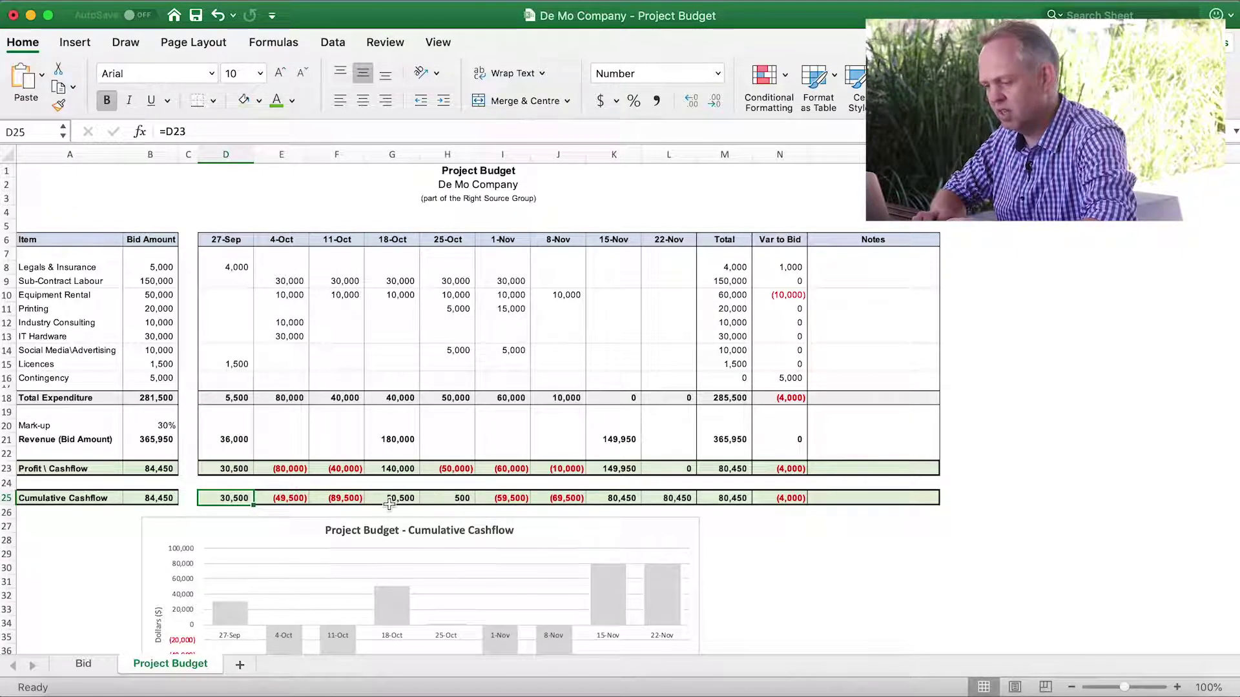
click(348, 498)
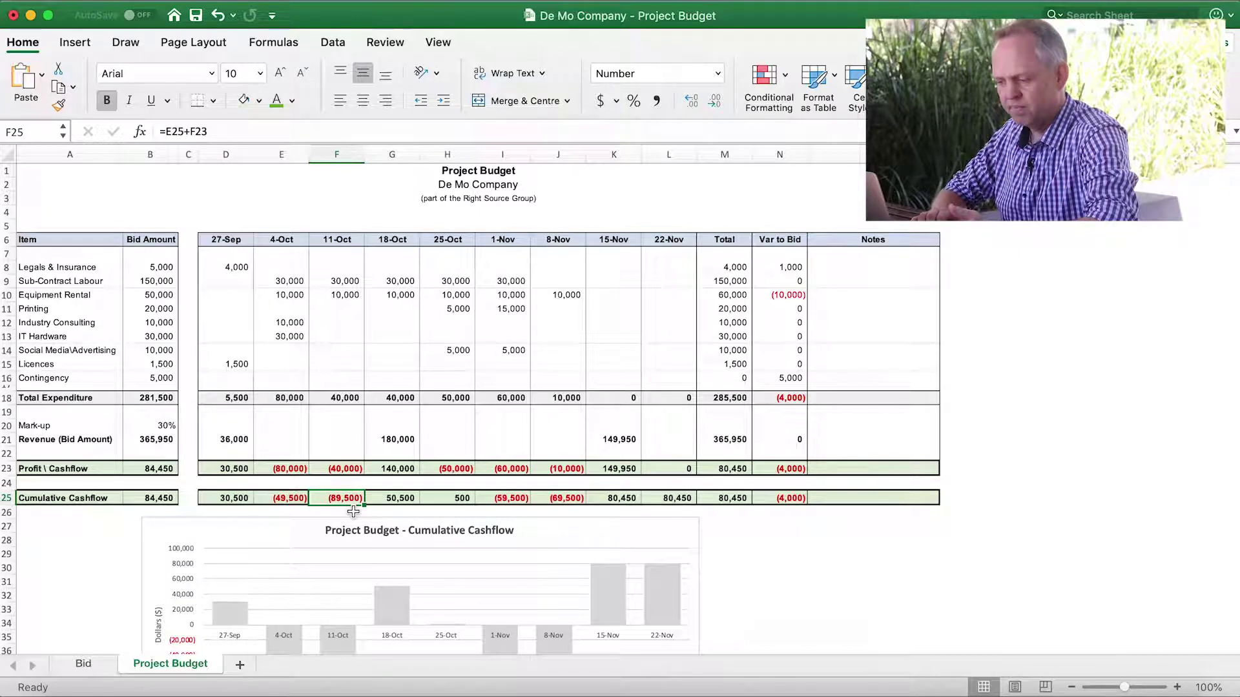
click(733, 499)
click(346, 497)
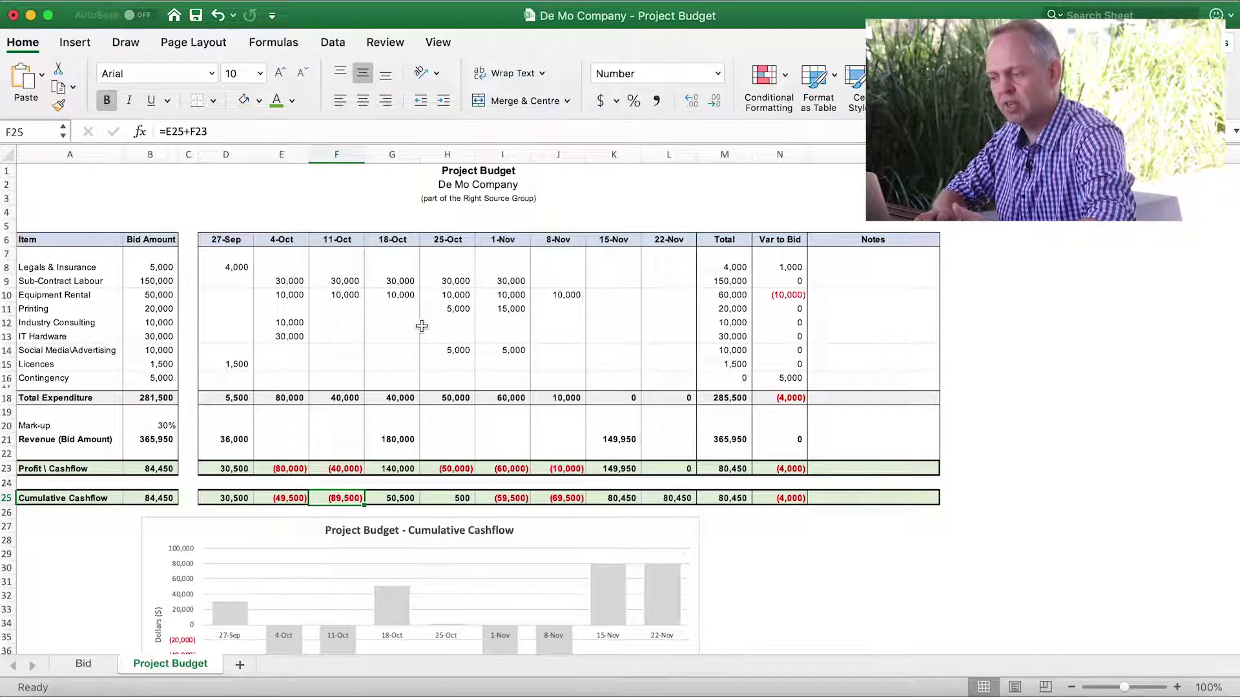
click(298, 337)
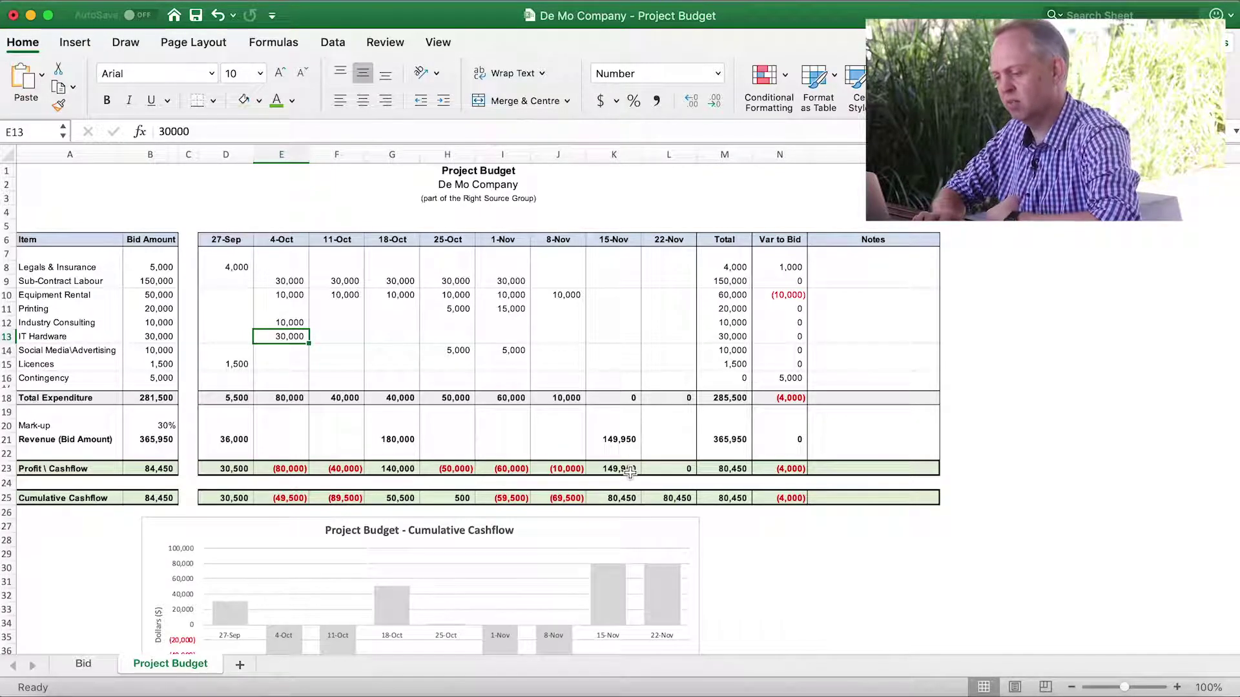
scroll(867, 584, down, 5)
scroll(867, 583, down, 1)
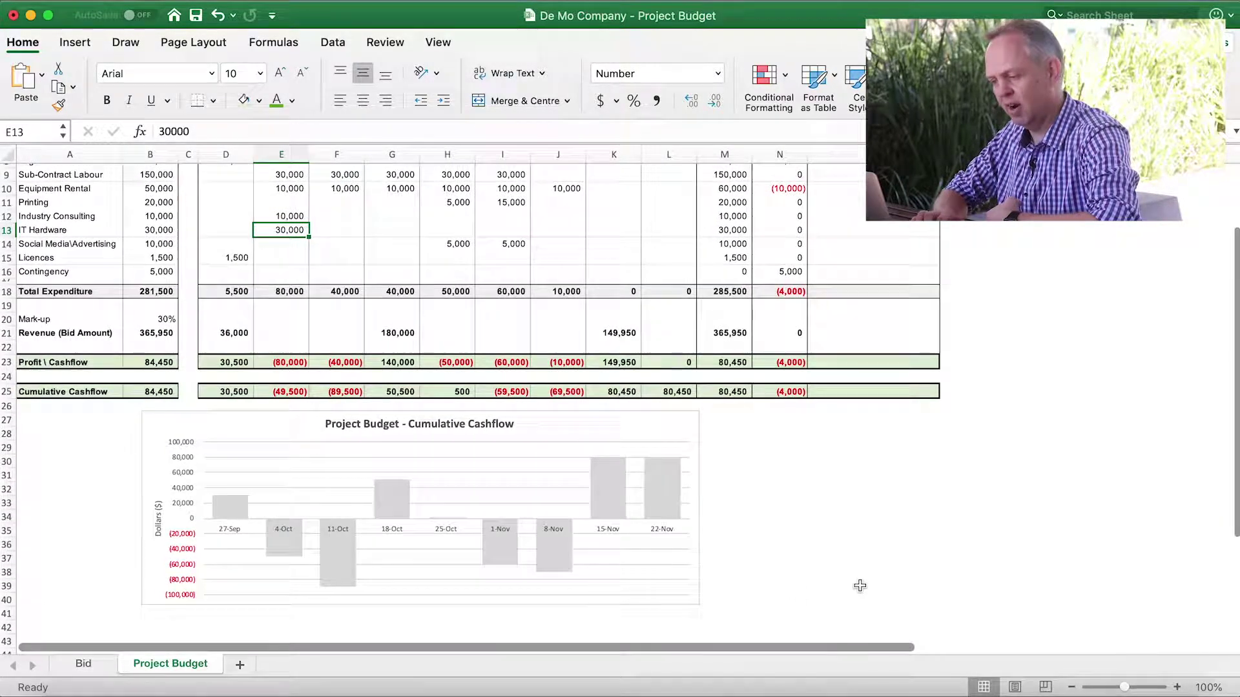
mouse_move(340, 553)
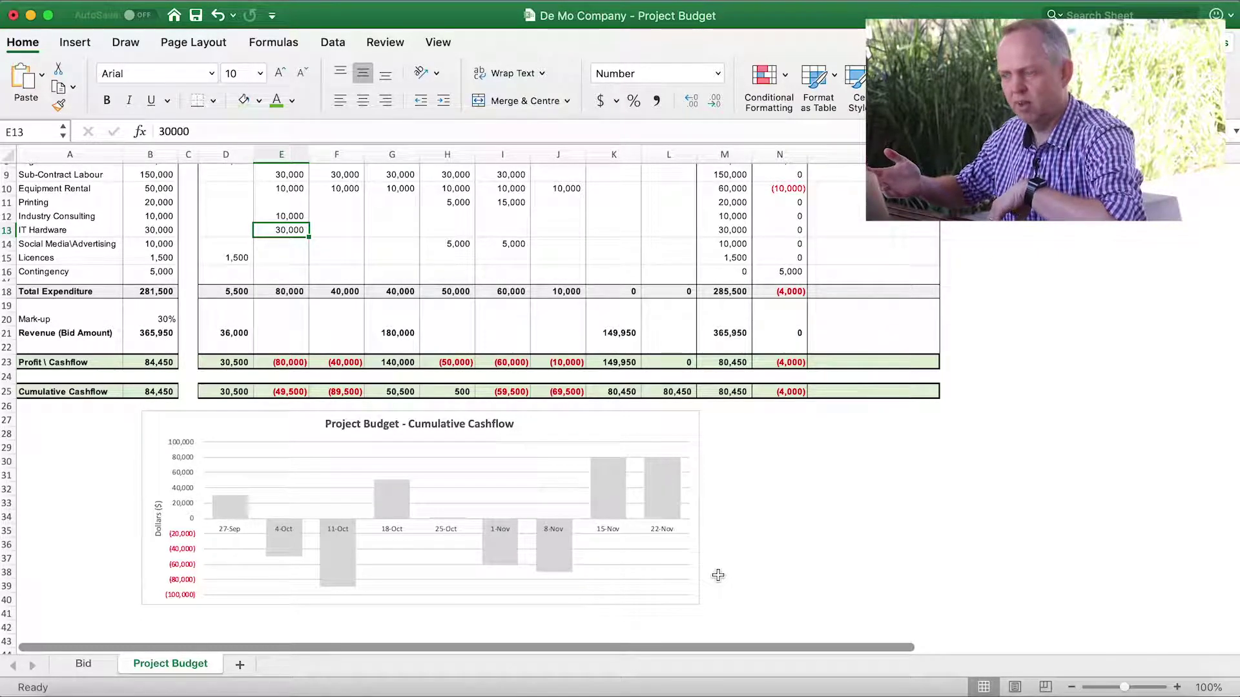
mouse_move(556, 572)
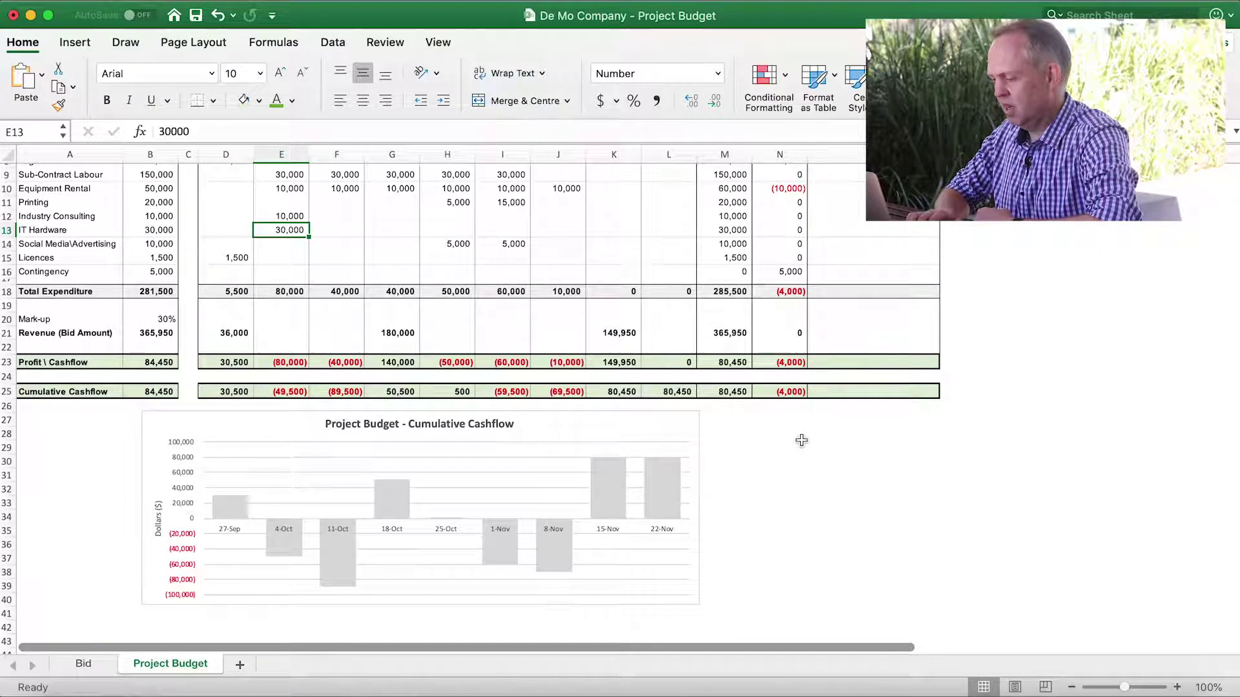
scroll(801, 440, up, 5)
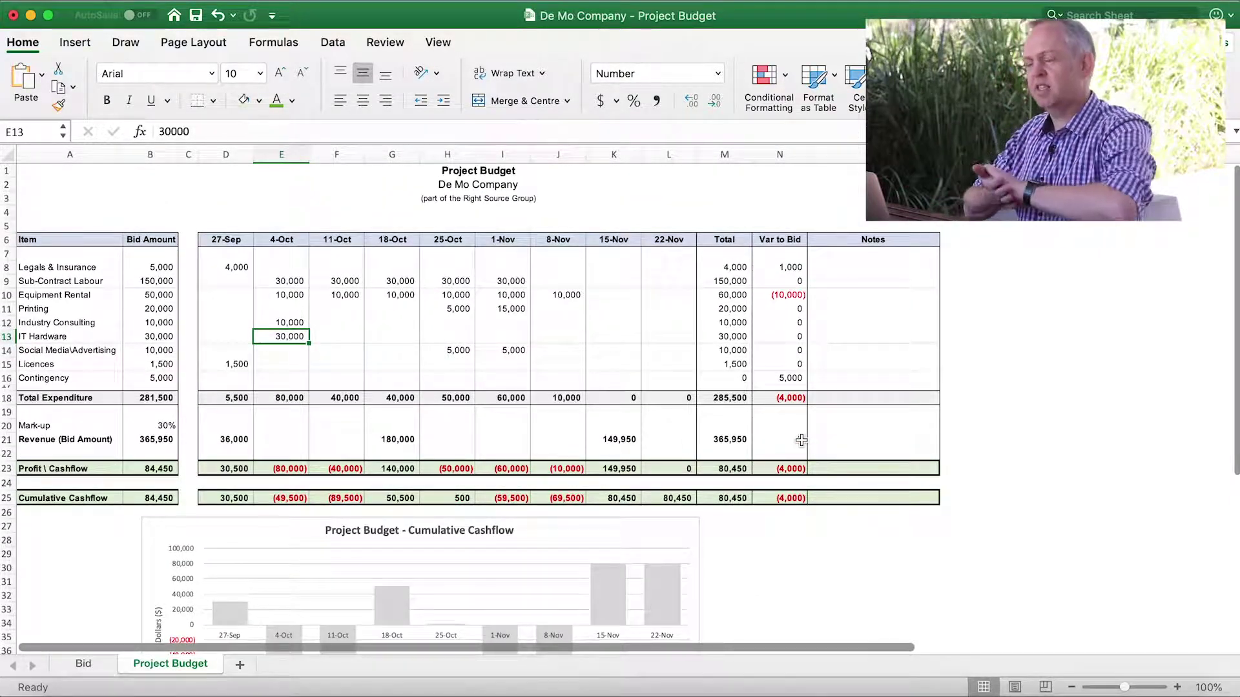